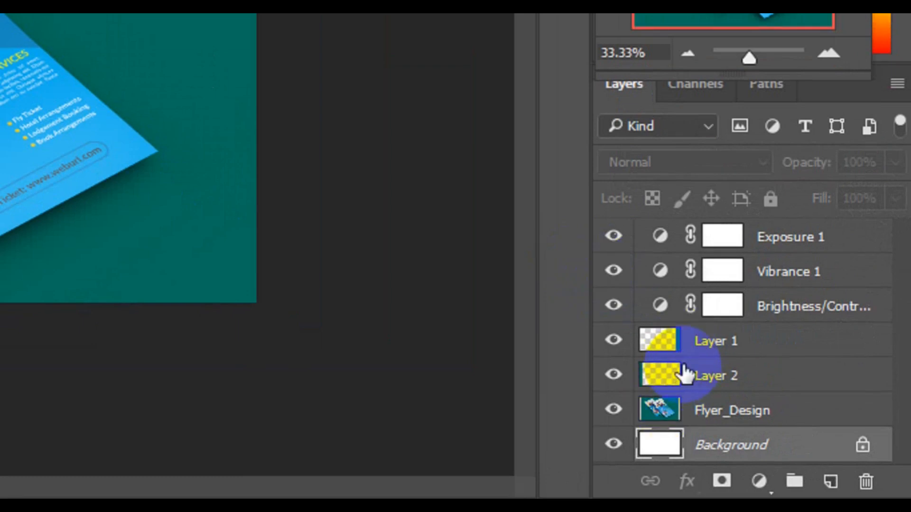
Step: Hide Layer 1 and Layer 2 to check what each covers, and show both layers again
left_click(615, 345)
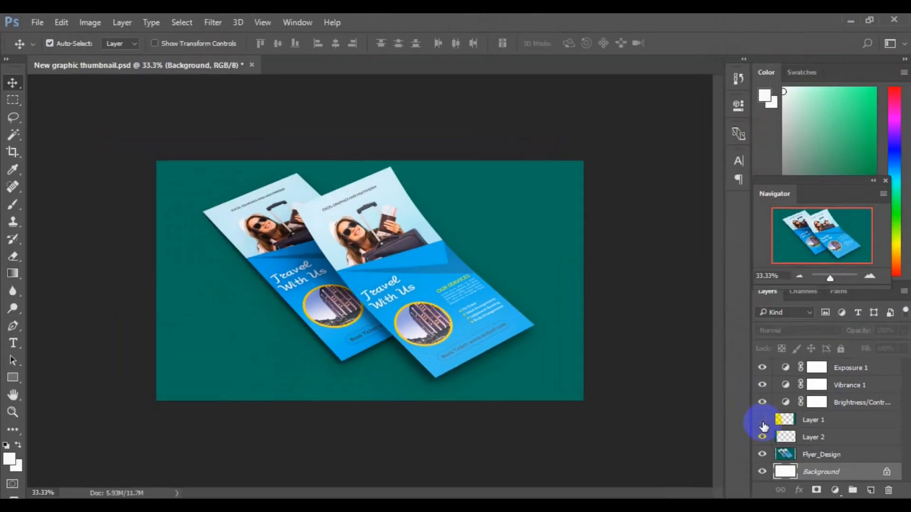
left_click(763, 426)
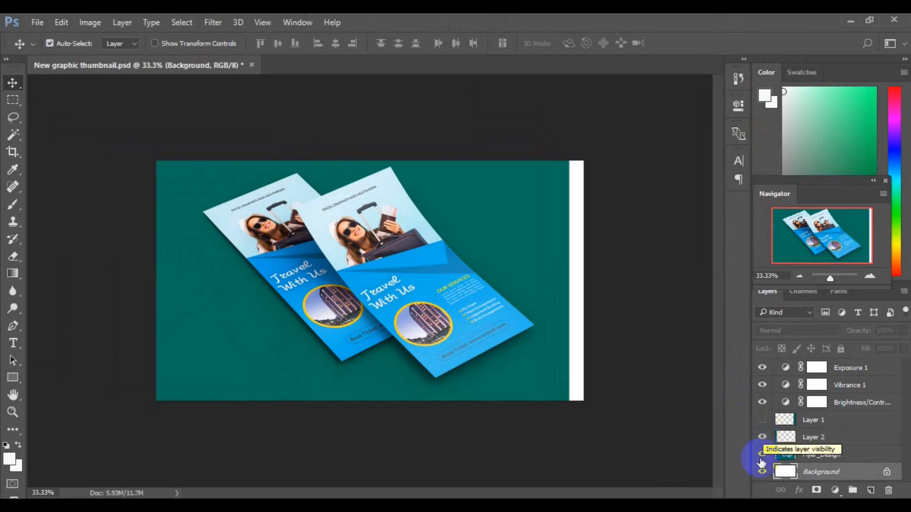
left_click(761, 444)
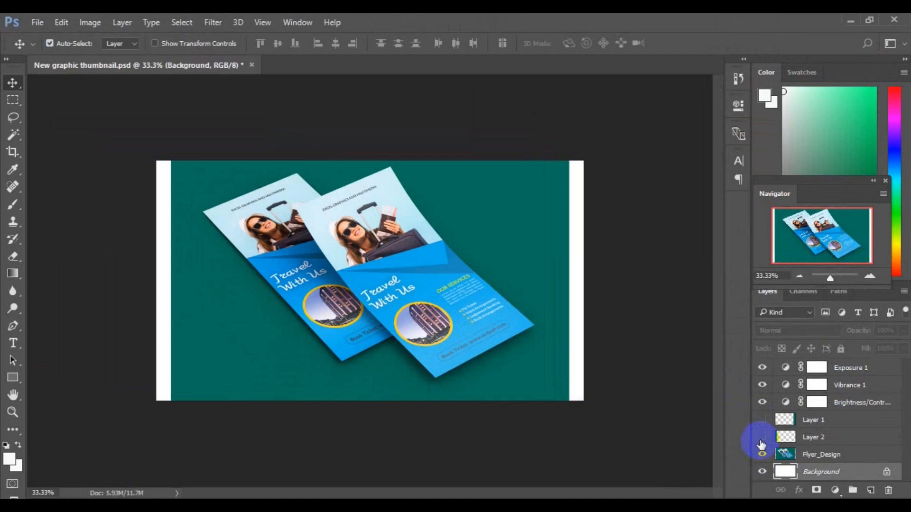
left_click(762, 437)
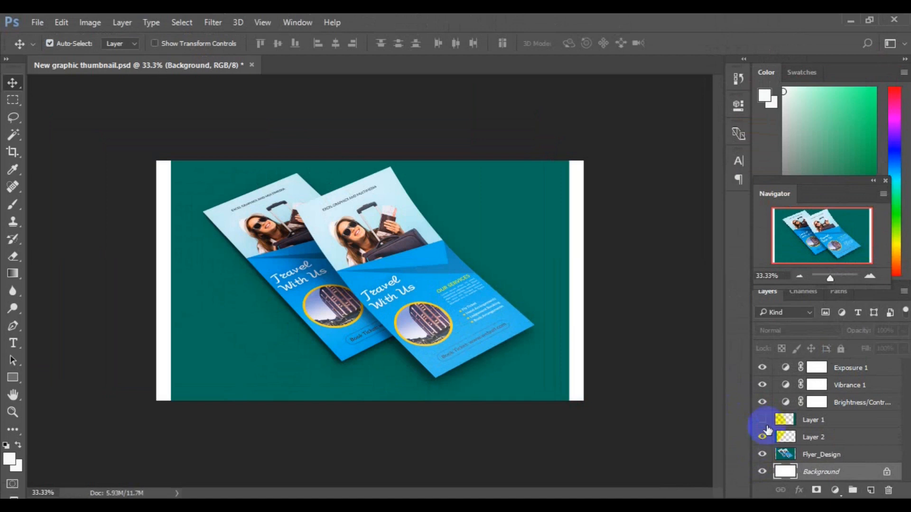
left_click(762, 420)
left_click(805, 438)
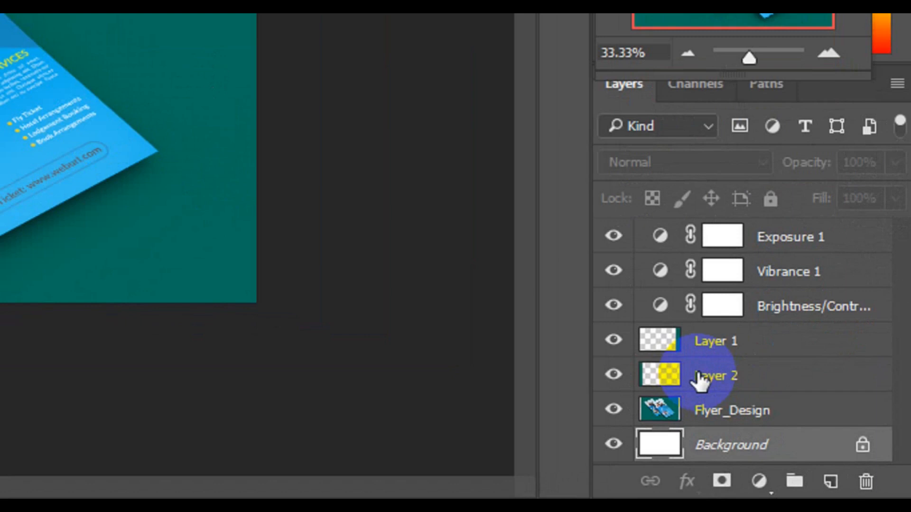
Step: Group Layer 1, Layer 2 and Flyer_Design, and name the group "graphic file"
left_click(717, 351)
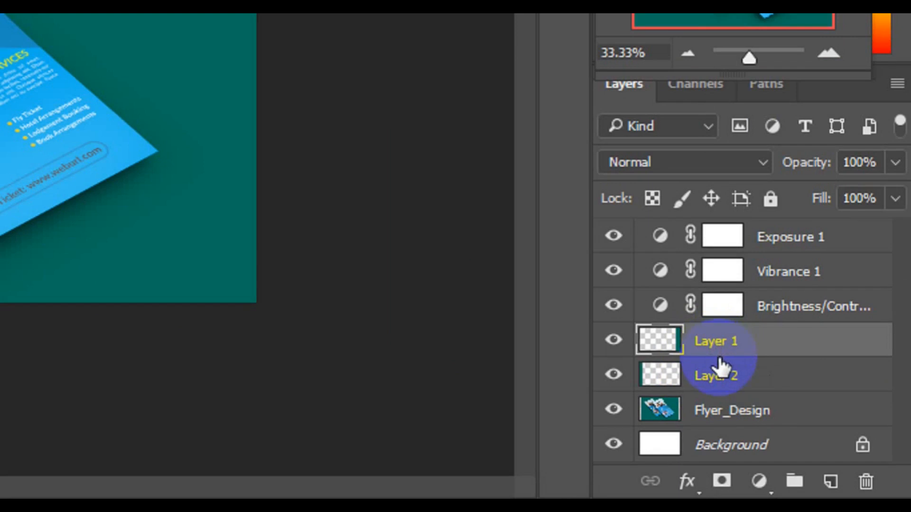
left_click(721, 418, "shift")
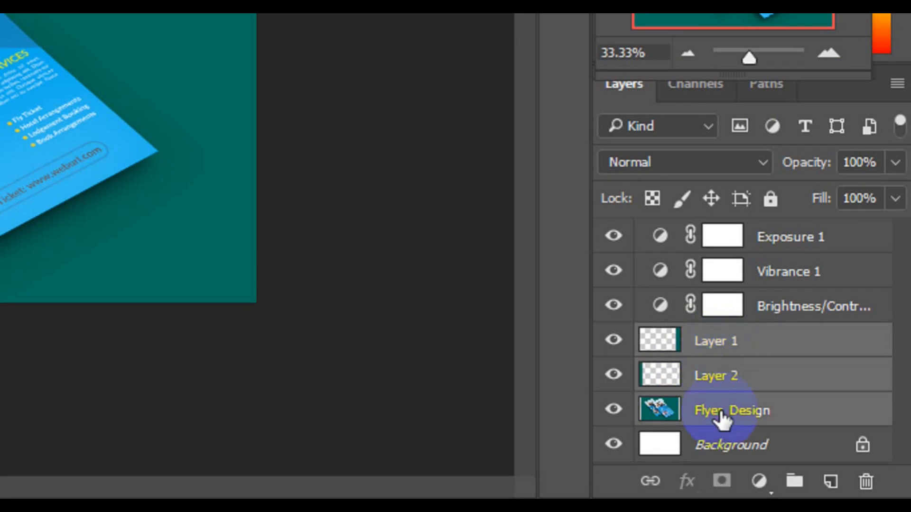
left_click_drag(747, 371, 789, 477)
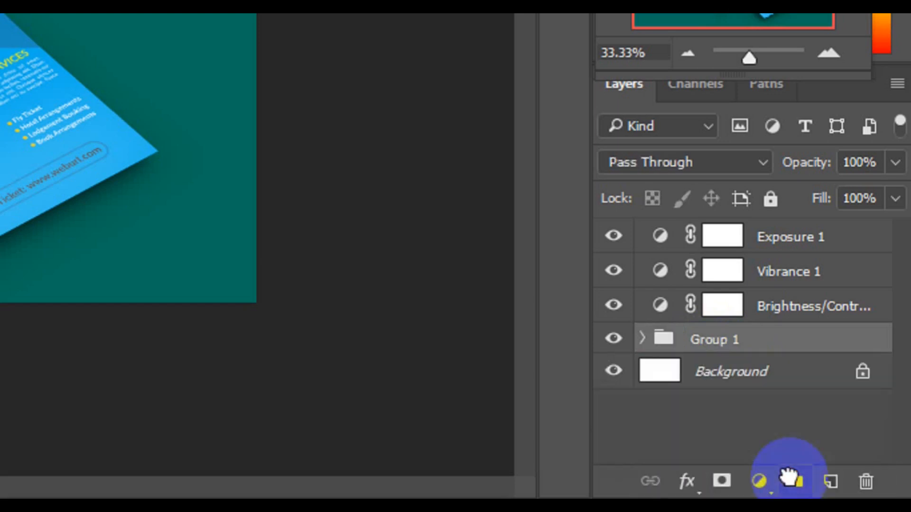
double_click(729, 347)
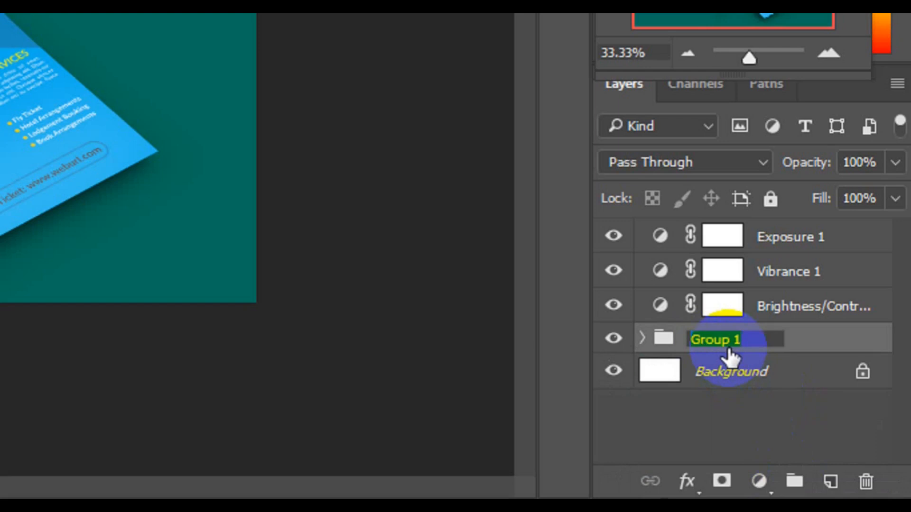
type("graphic f")
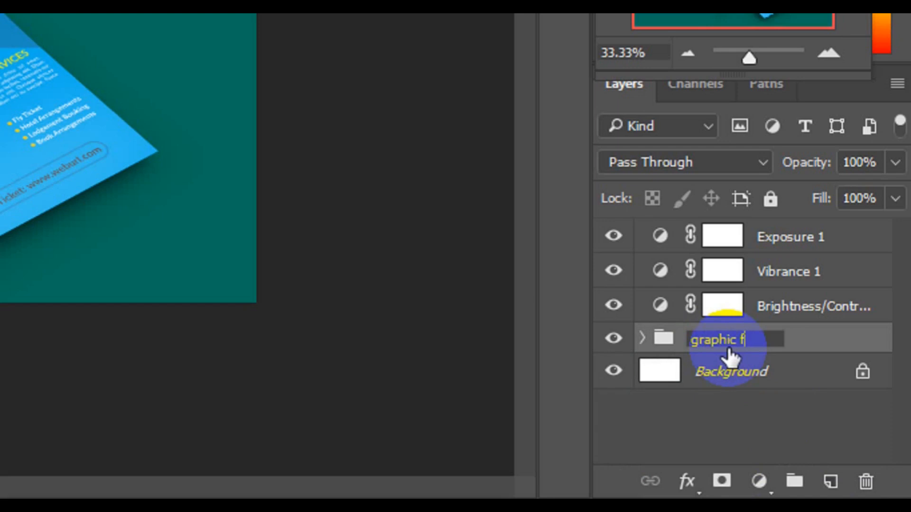
type("ile")
key("Return")
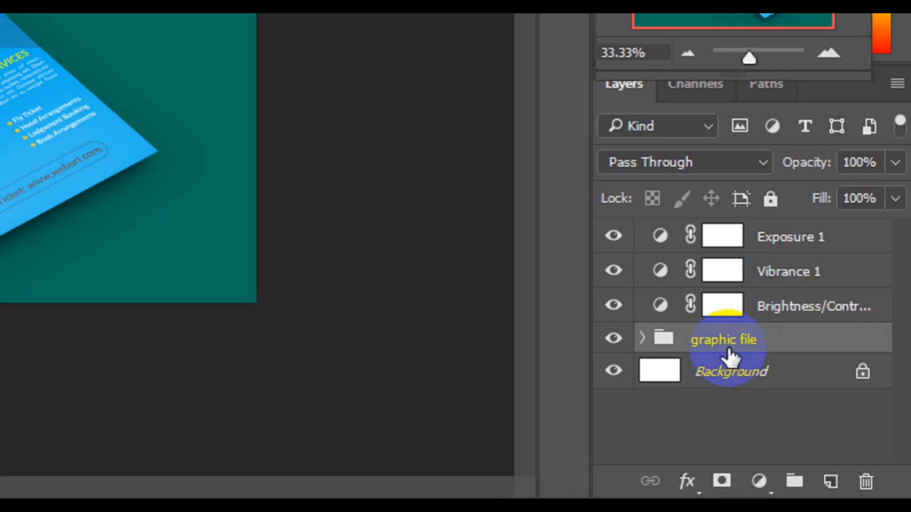
Step: Wrap the graphic file group in an outer group and ungroup both levels back to separate layers
key("ctrl+g")
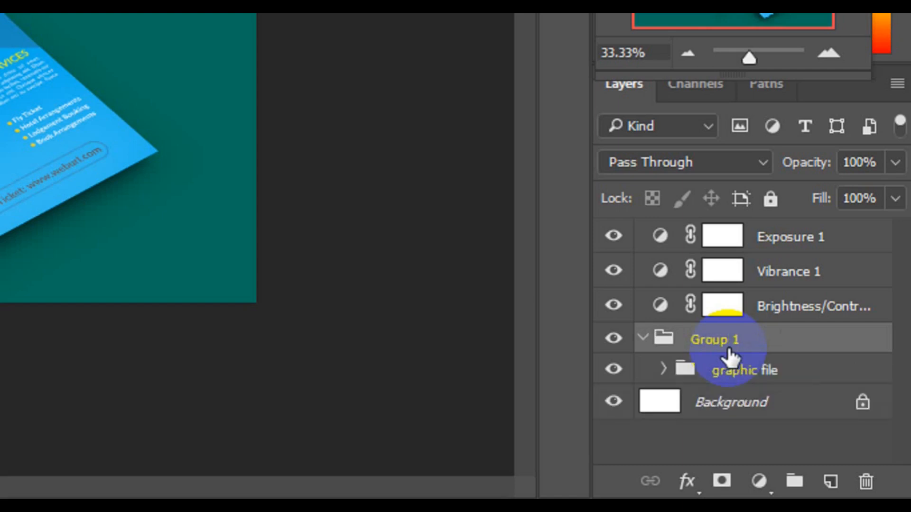
key("ctrl+shift+g")
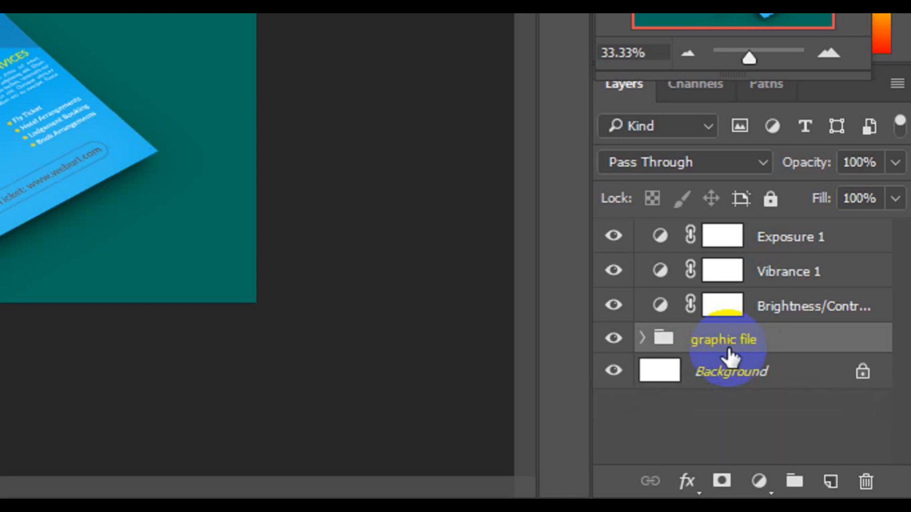
right_click(729, 350)
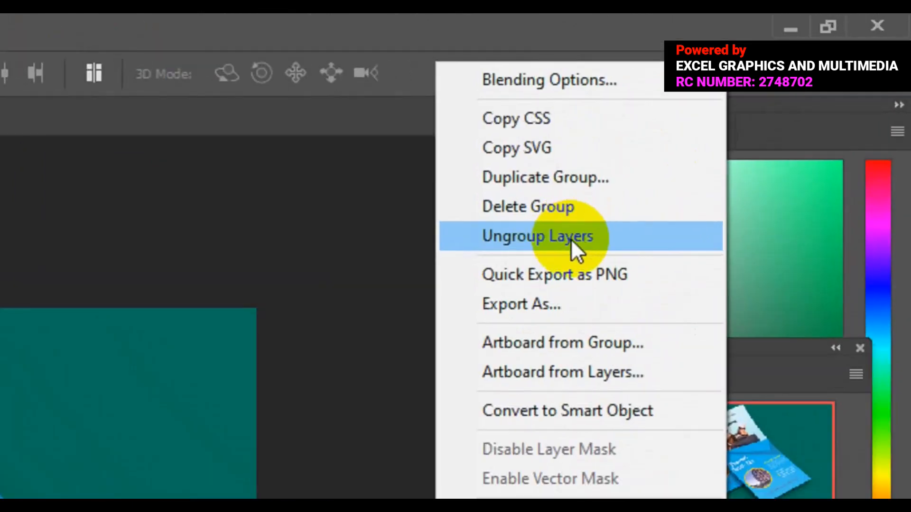
left_click(571, 238)
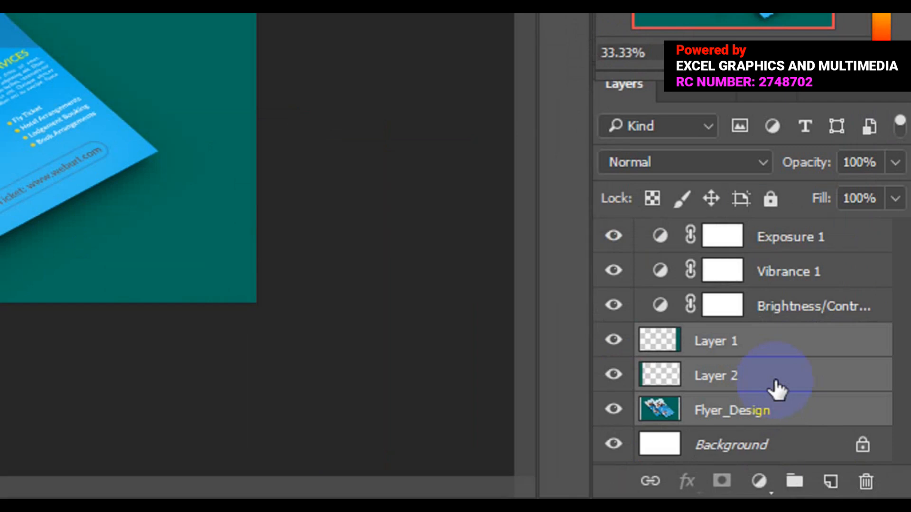
Step: Rename the Flyer_Design layer as "layer 3"
left_click(759, 356)
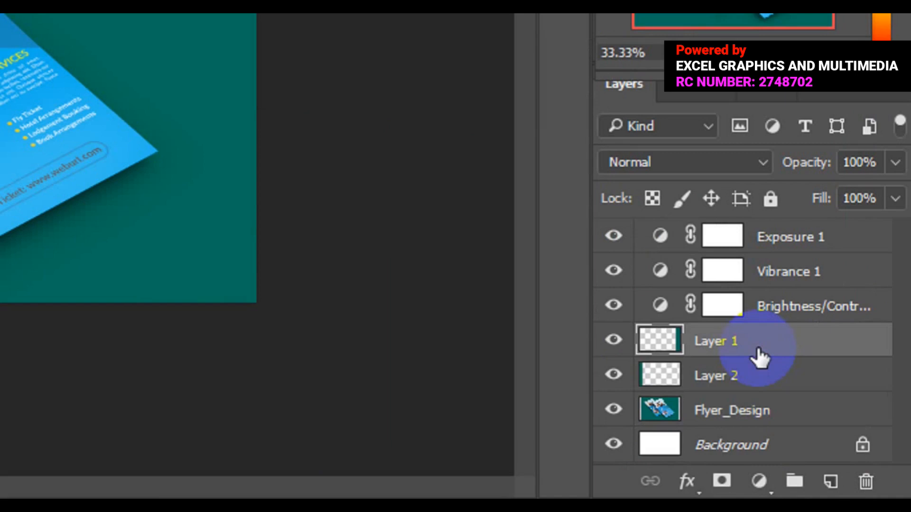
left_click(720, 414)
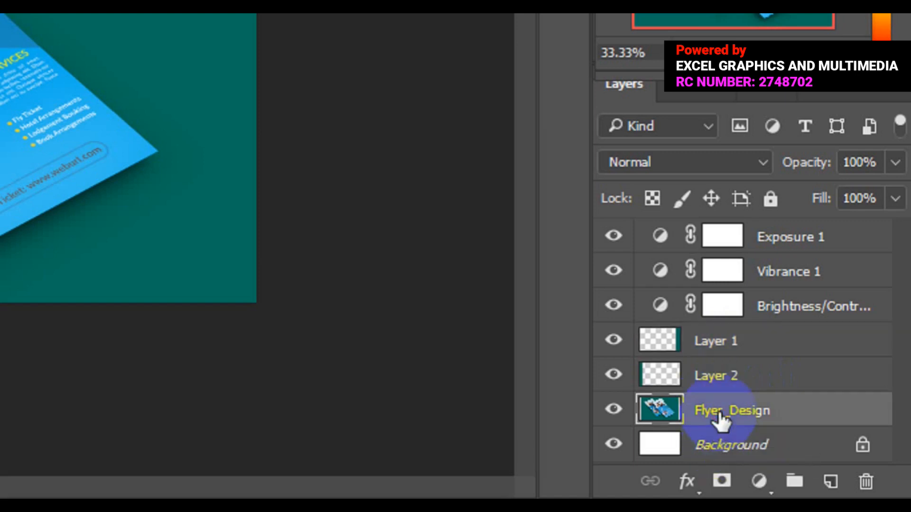
double_click(720, 412)
type("la")
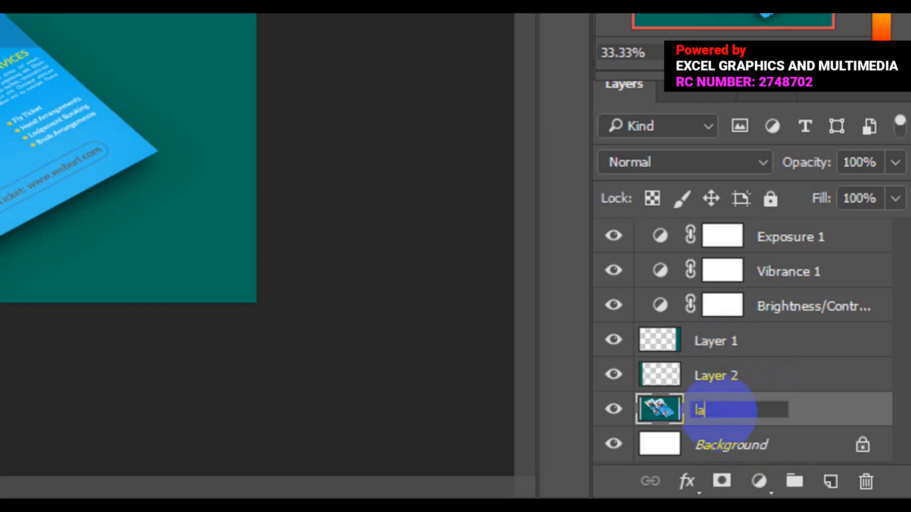
type("yer 3")
key("Return")
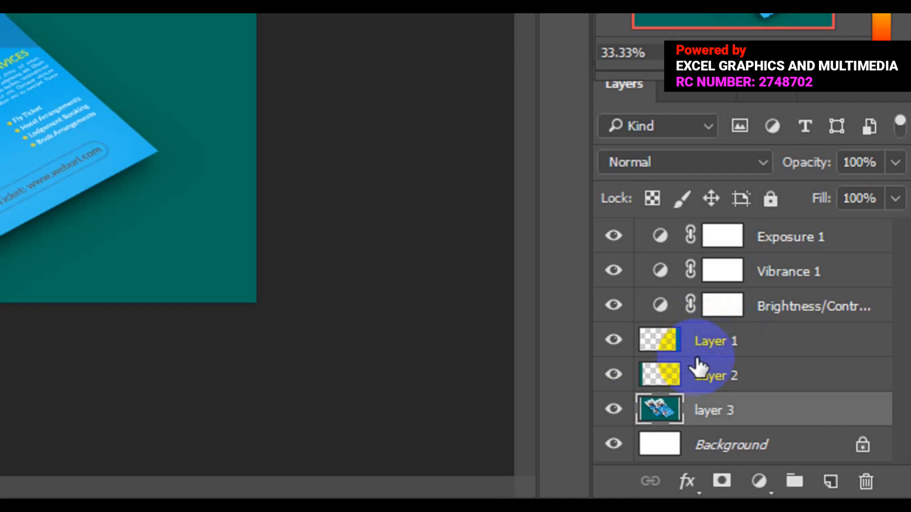
Step: Merge Layer 1 with layer 3, leaving Layer 2 separate
left_click(750, 349, "ctrl")
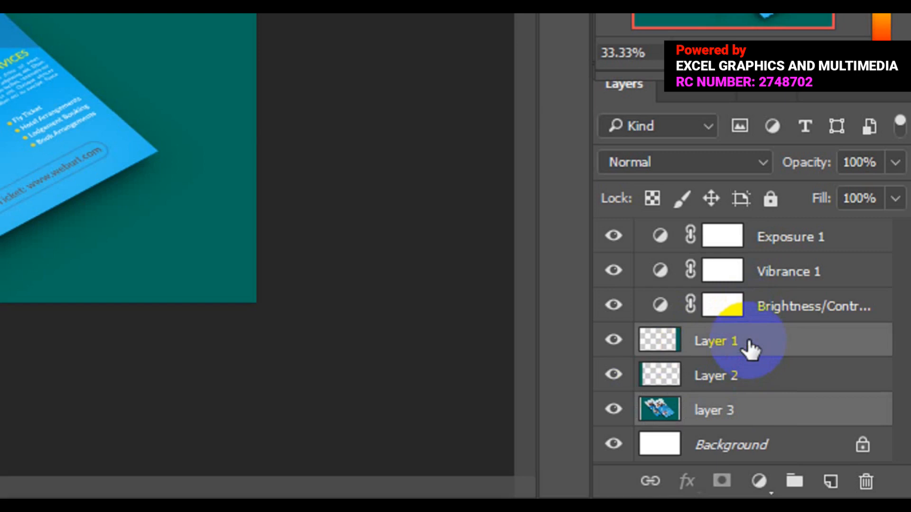
right_click(749, 349)
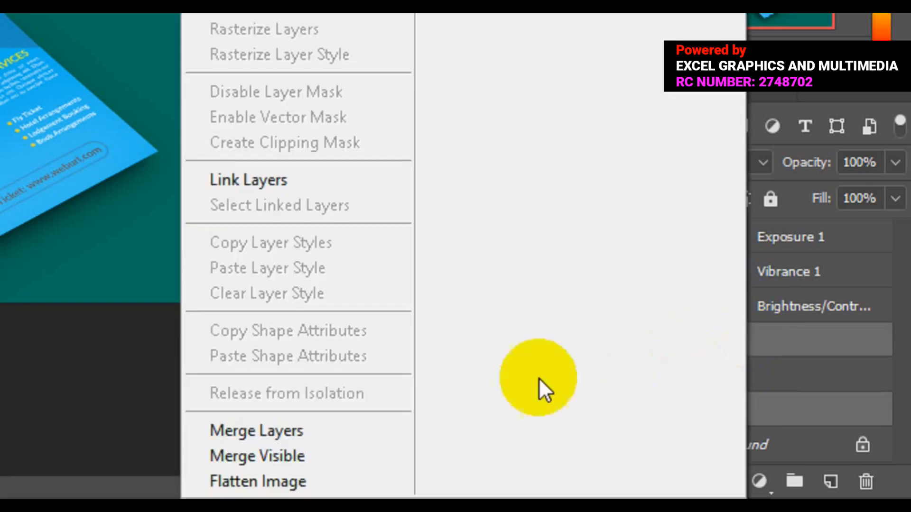
left_click(299, 426)
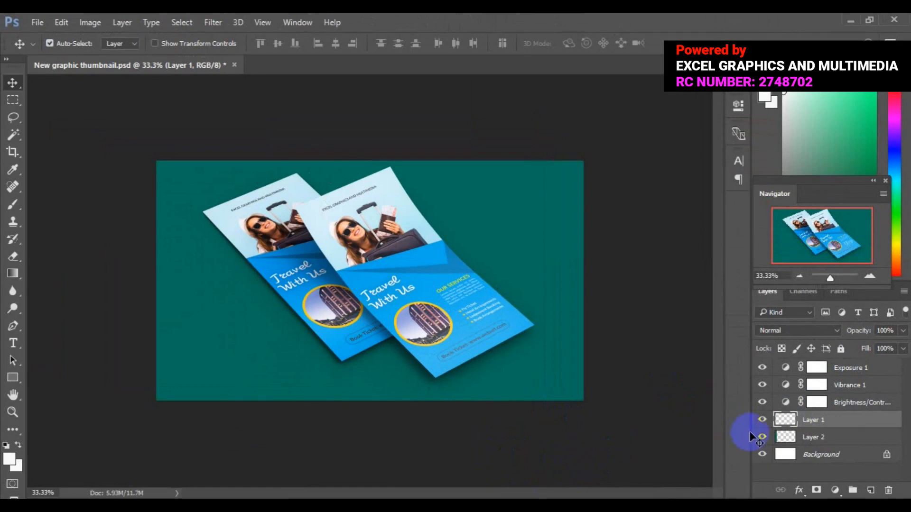
Step: Toggle the visibility of the merged Layer 1 and of Layer 2, and undo the last merge
left_click(761, 420)
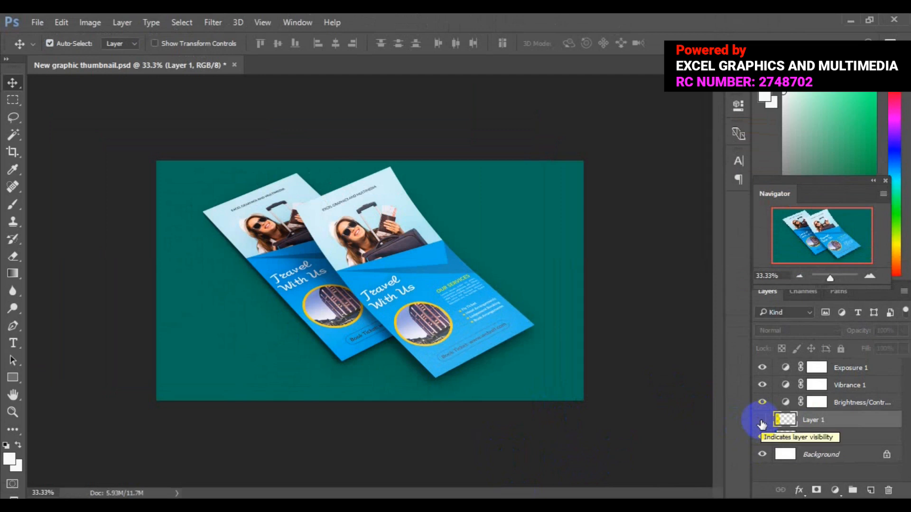
left_click(762, 437)
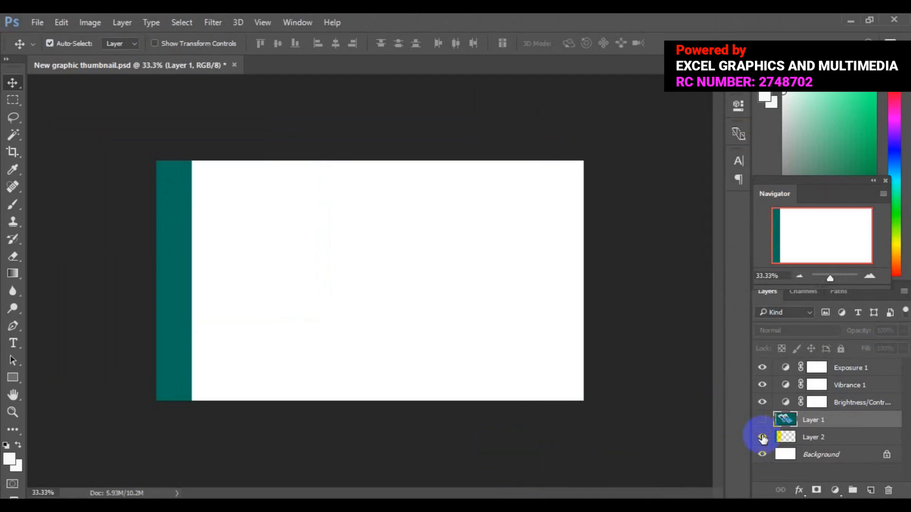
key("ctrl")
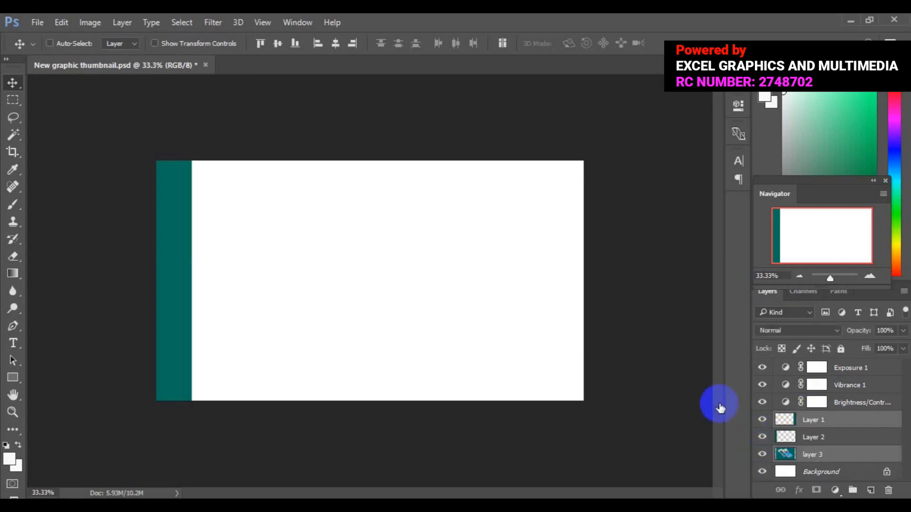
left_click(762, 436)
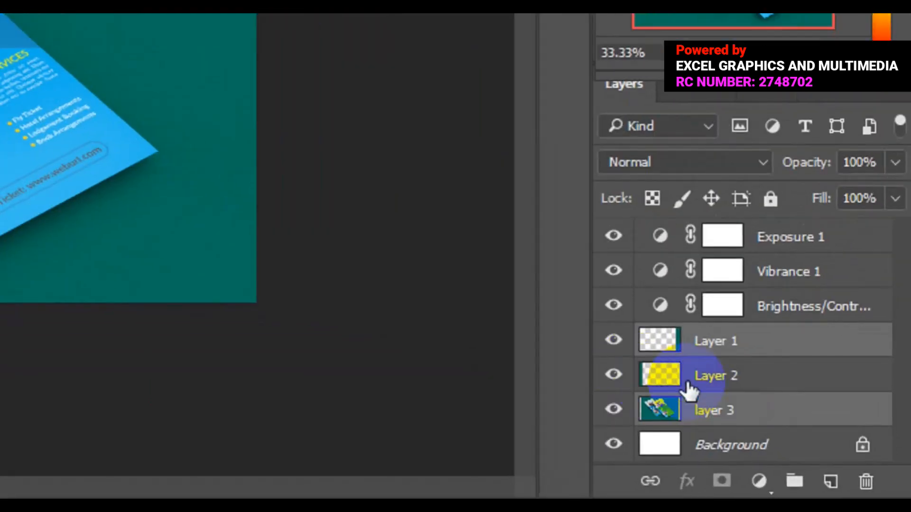
Step: Merge Layer 1, Layer 2 and layer 3 into a single layer, and briefly hide it to check the result
left_click(685, 388)
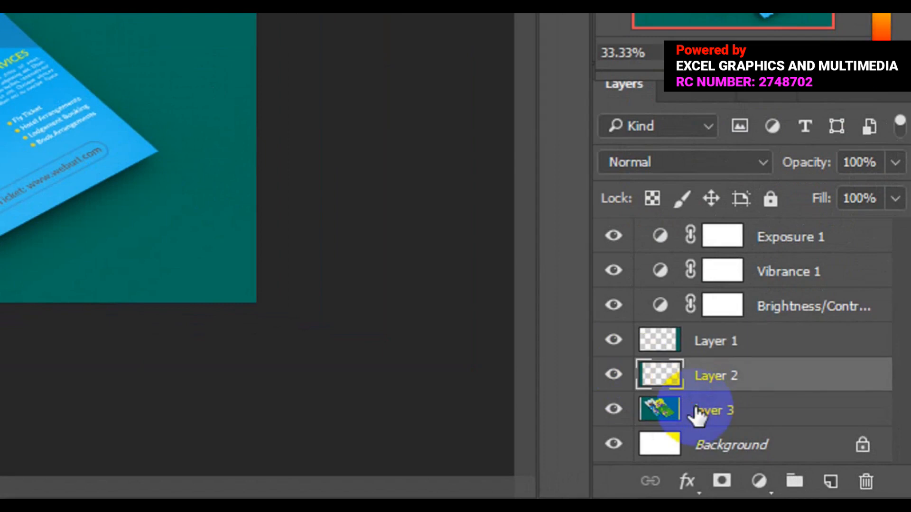
left_click(697, 415)
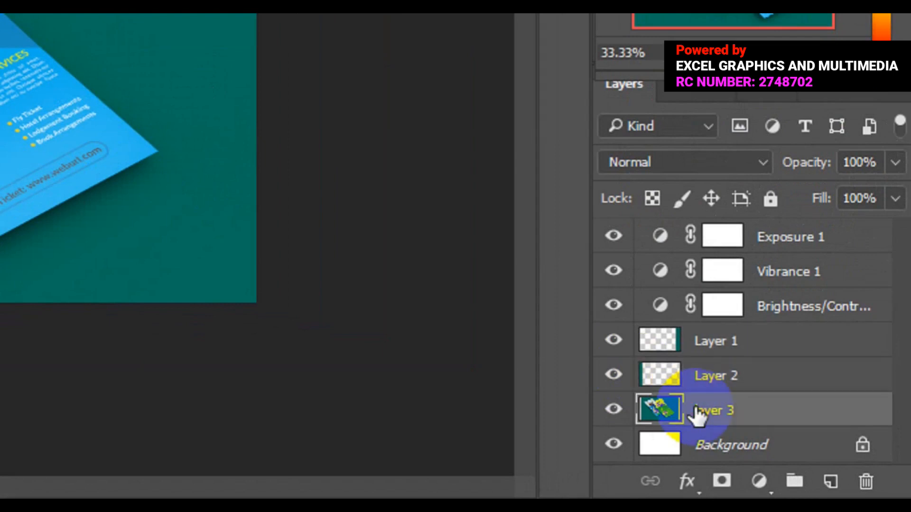
left_click(712, 328)
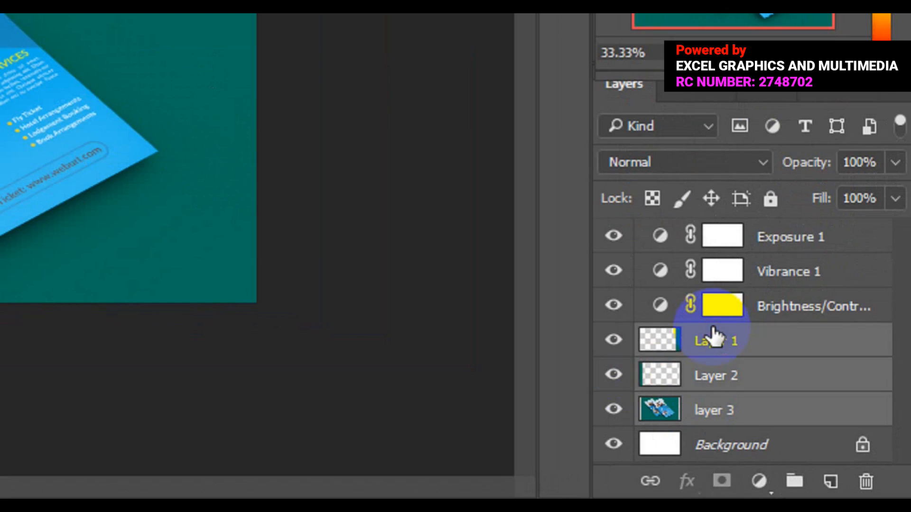
right_click(713, 335)
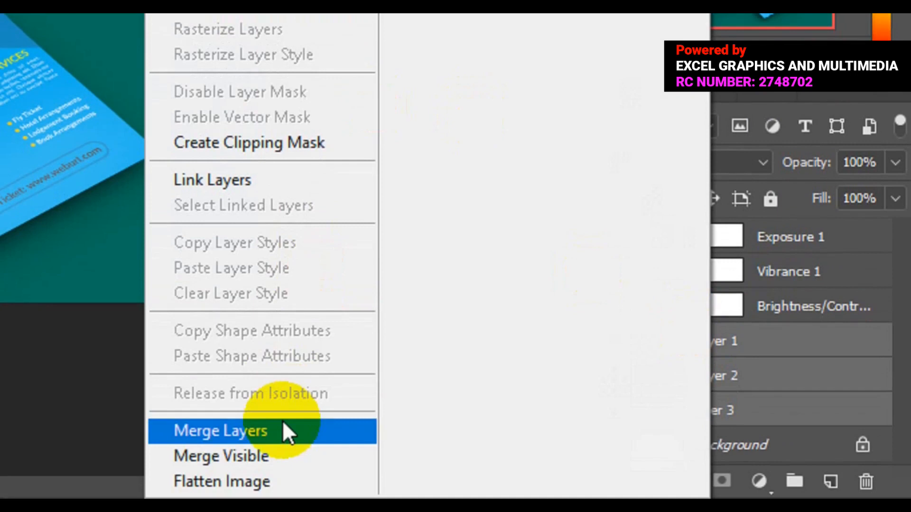
left_click(287, 423)
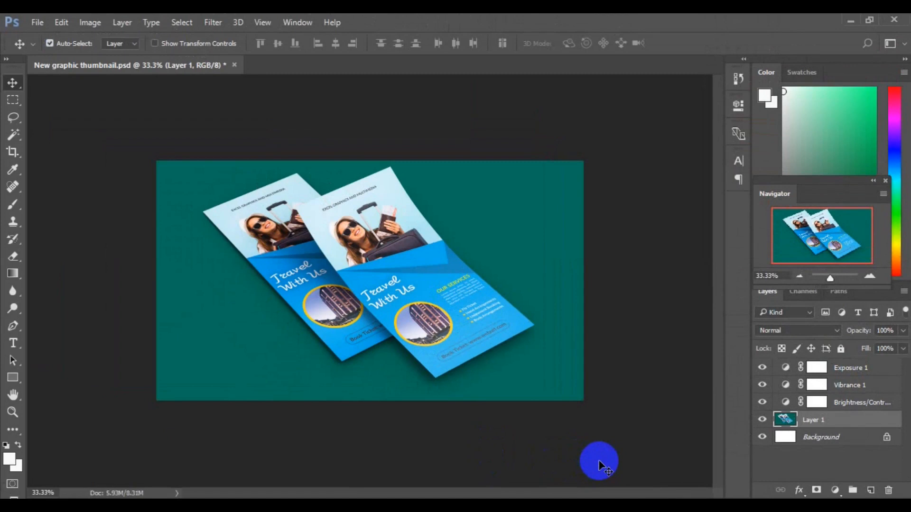
left_click(762, 420)
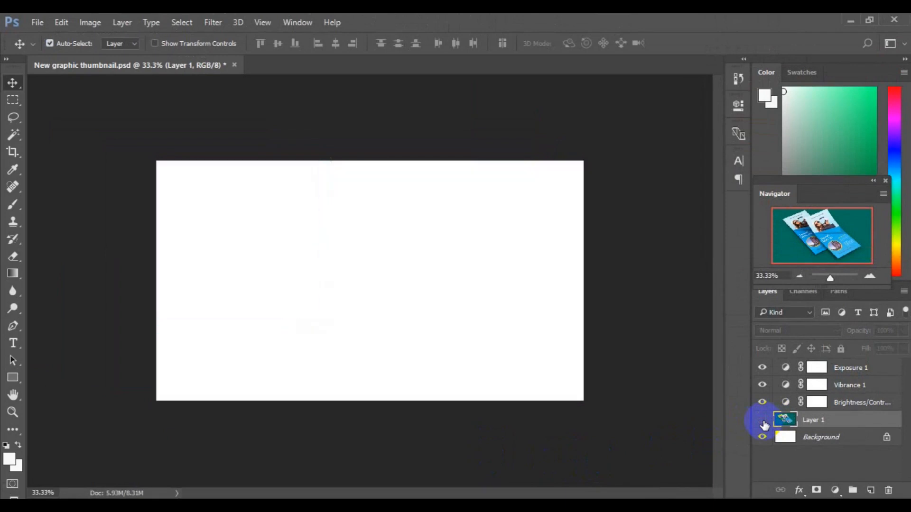
left_click(763, 420)
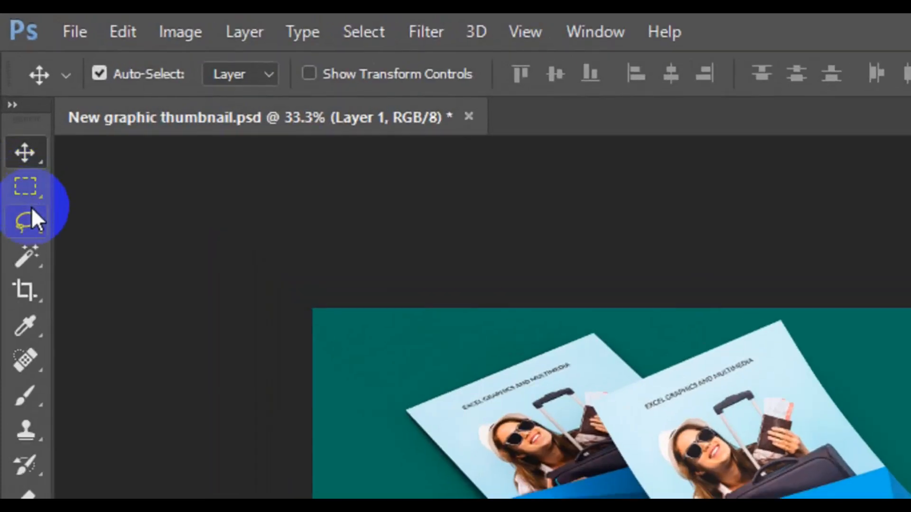
Step: Draw a circular selection over the lower corner of the front flyer with the Elliptical Marquee tool
left_click(34, 198)
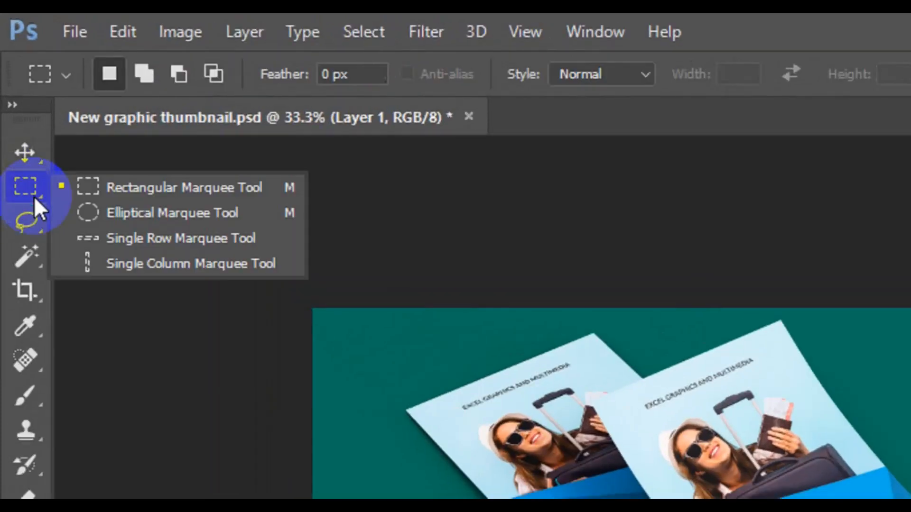
left_click(160, 216)
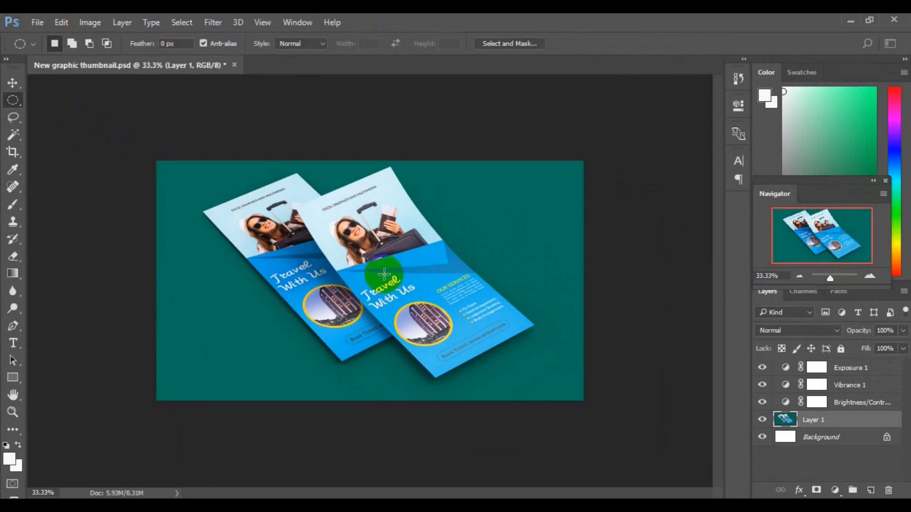
left_click(470, 290)
left_click_drag(470, 290, 548, 364)
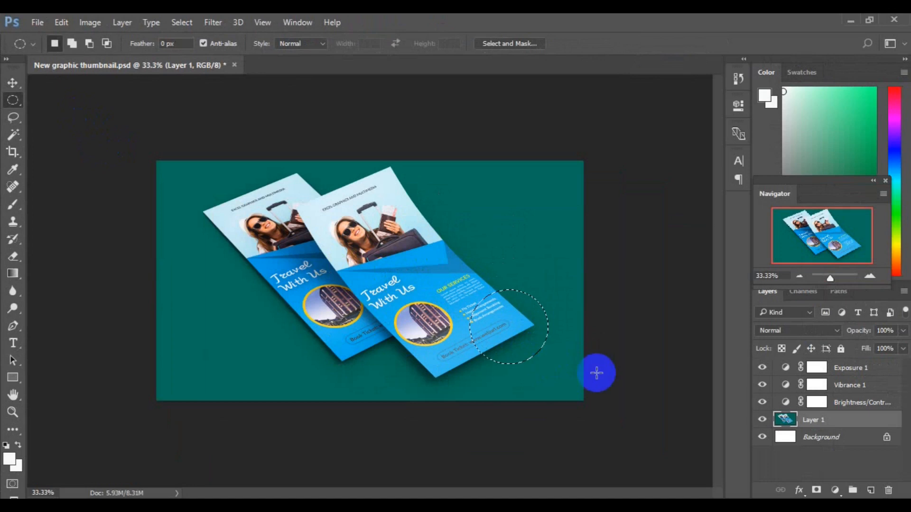
Step: Cut the circular selection from Layer 1 onto its own new layer
left_click(799, 416)
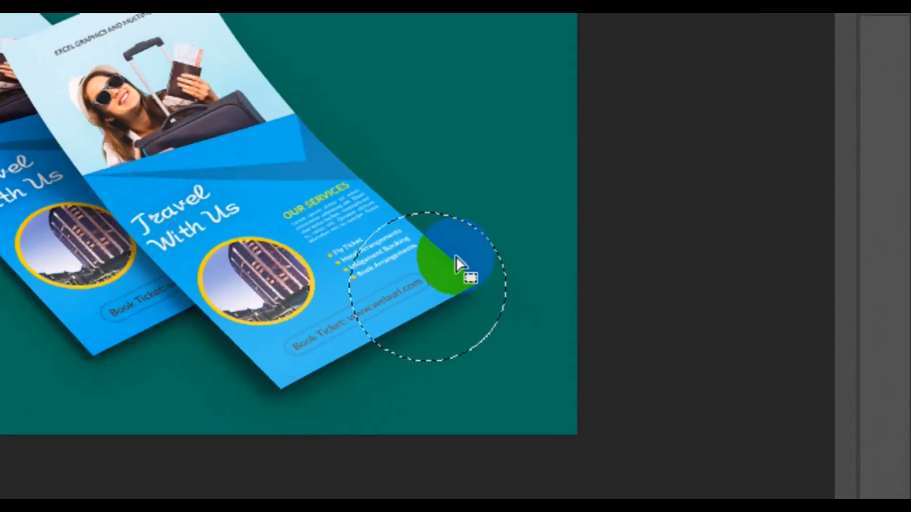
right_click(484, 279)
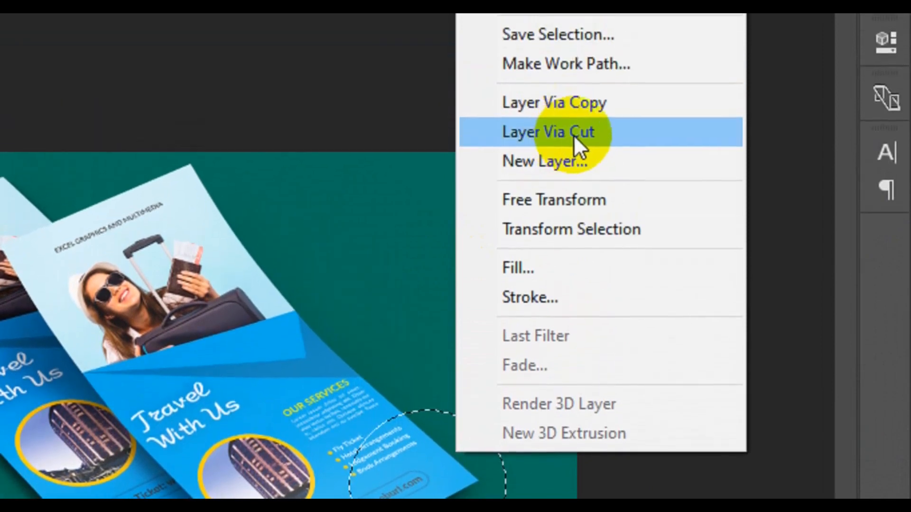
left_click(574, 135)
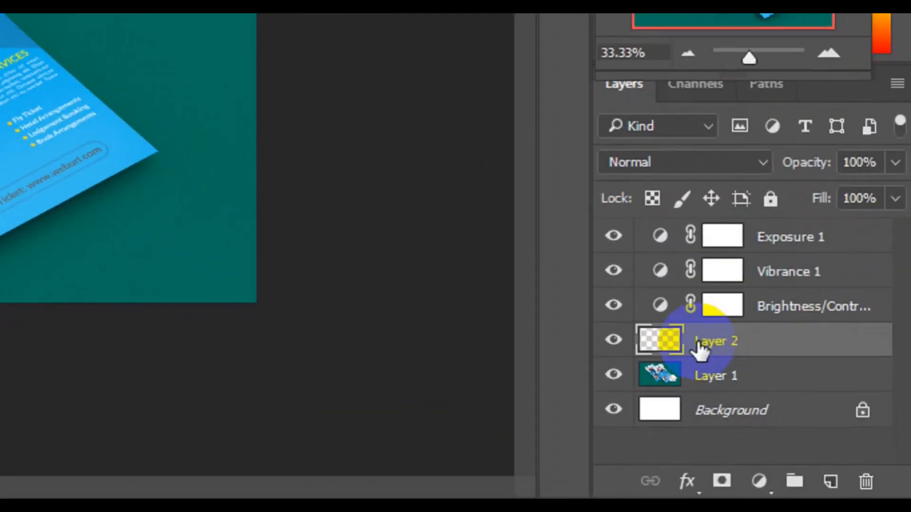
Step: Add a drop shadow to Layer 2 with distance 11 px, spread 15% and size 14 px
right_click(711, 347)
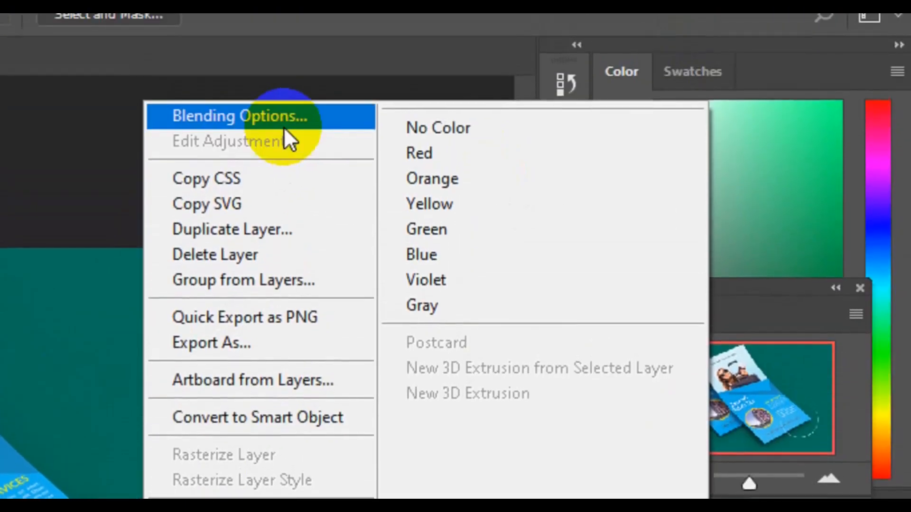
left_click(284, 125)
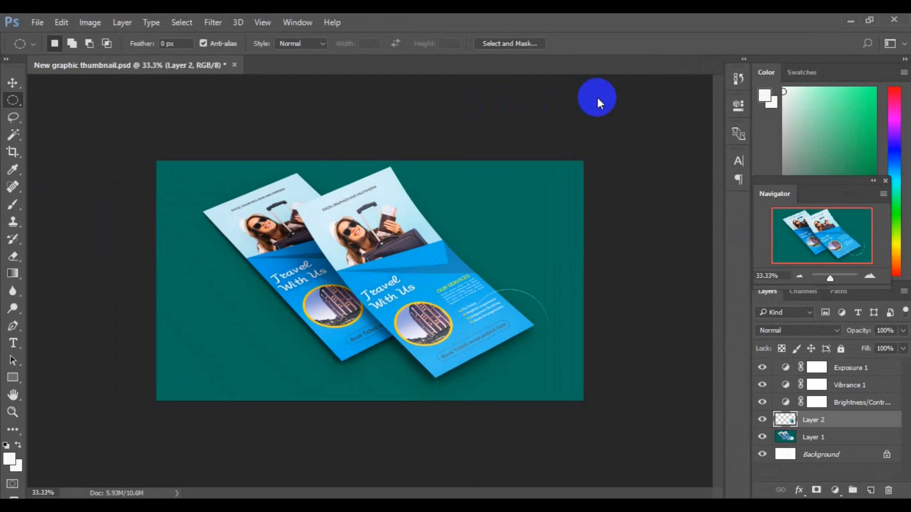
key("space")
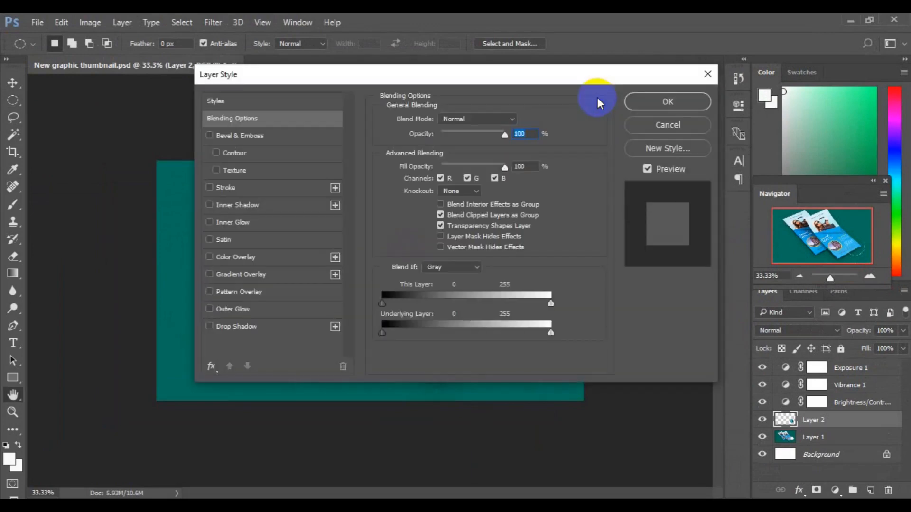
left_click_drag(541, 75, 898, 83)
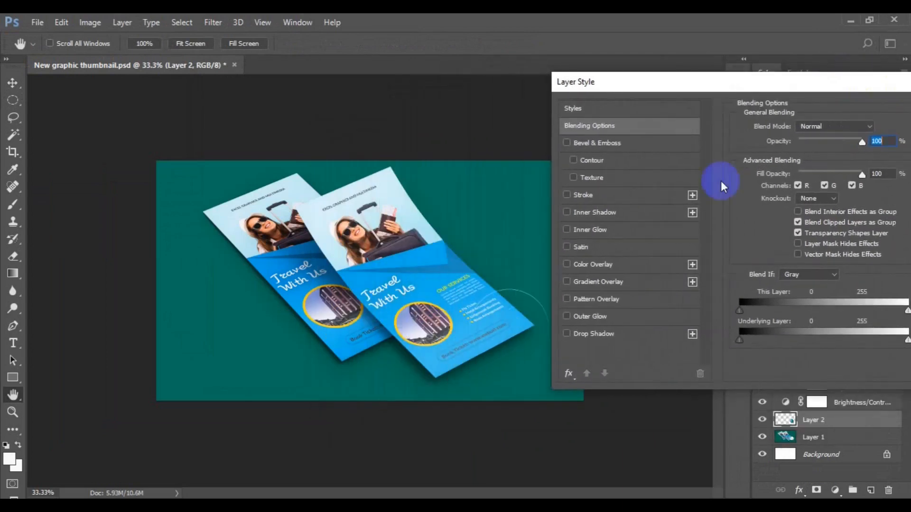
left_click(601, 334)
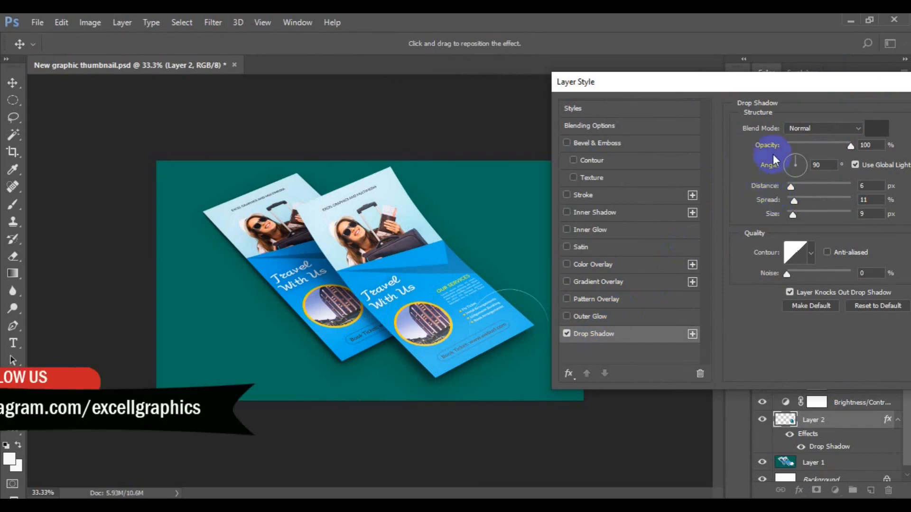
left_click(758, 185)
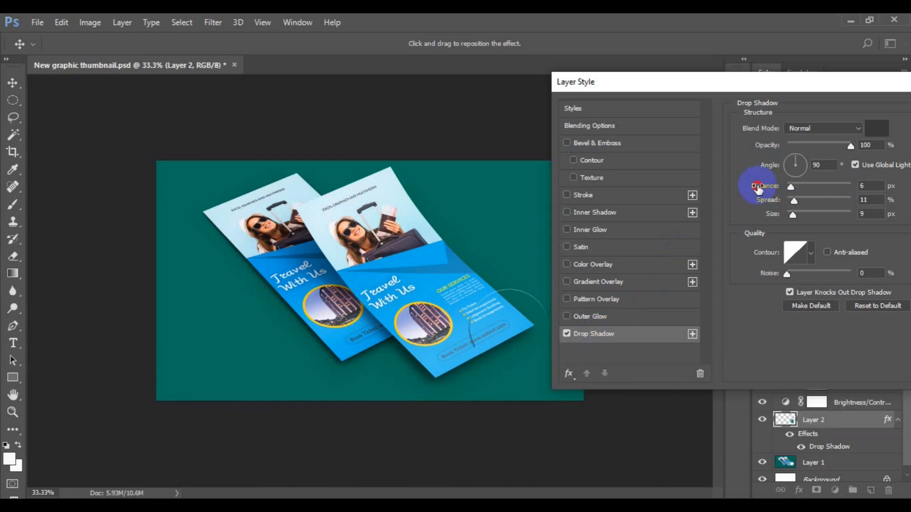
left_click_drag(758, 188, 760, 188)
left_click_drag(760, 186, 775, 214)
left_click_drag(769, 188, 772, 189)
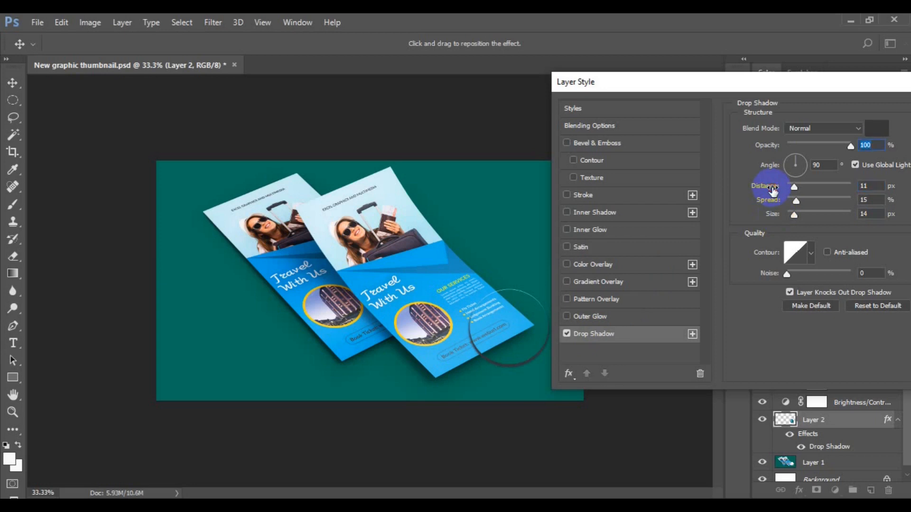
Step: Add a 3 px stroke in colour #121818 to Layer 2 and apply the layer style
left_click(588, 194)
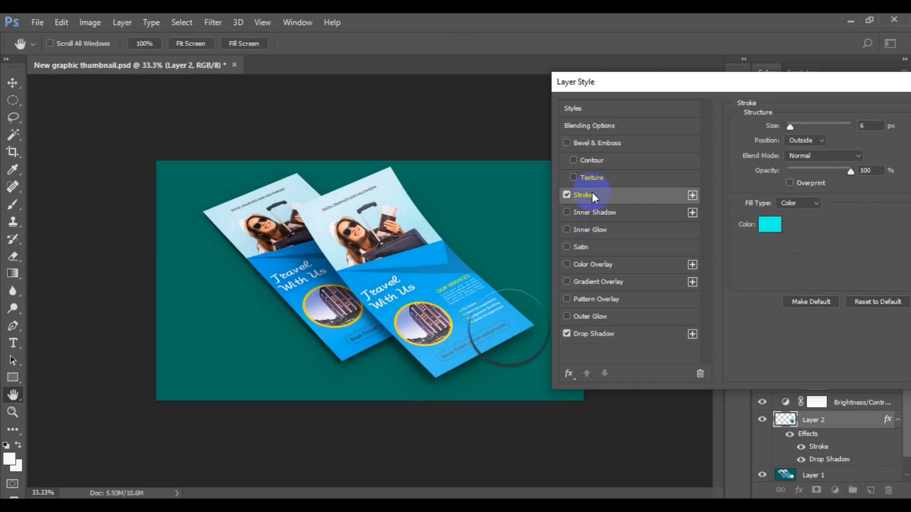
left_click(772, 130)
left_click_drag(772, 130, 769, 127)
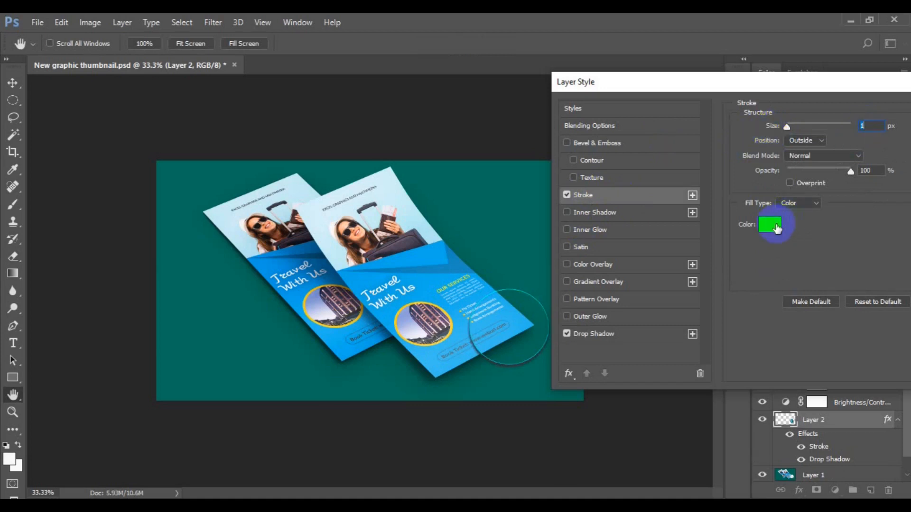
left_click(776, 228)
left_click(573, 318)
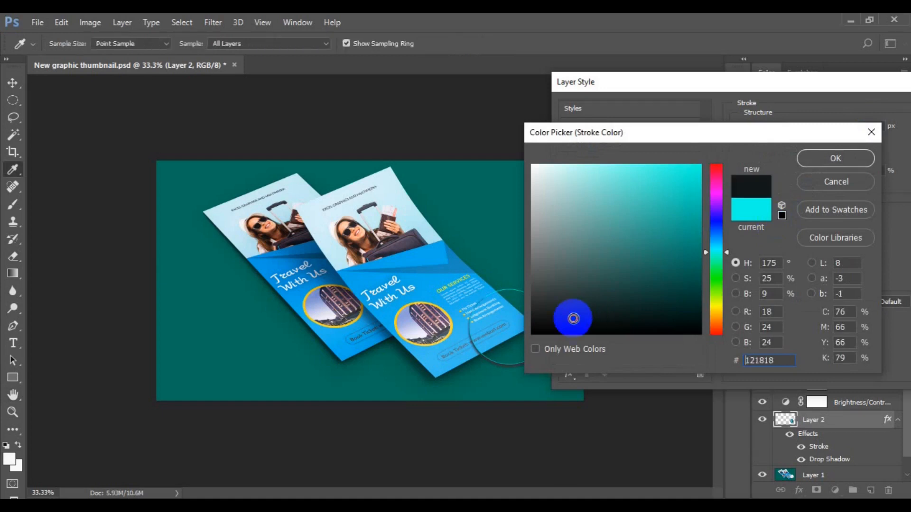
left_click(818, 161)
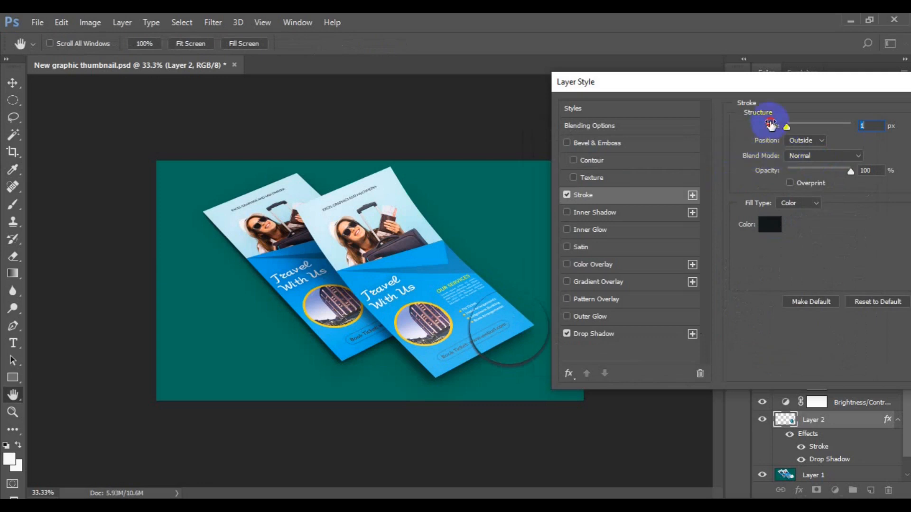
left_click_drag(771, 124, 772, 124)
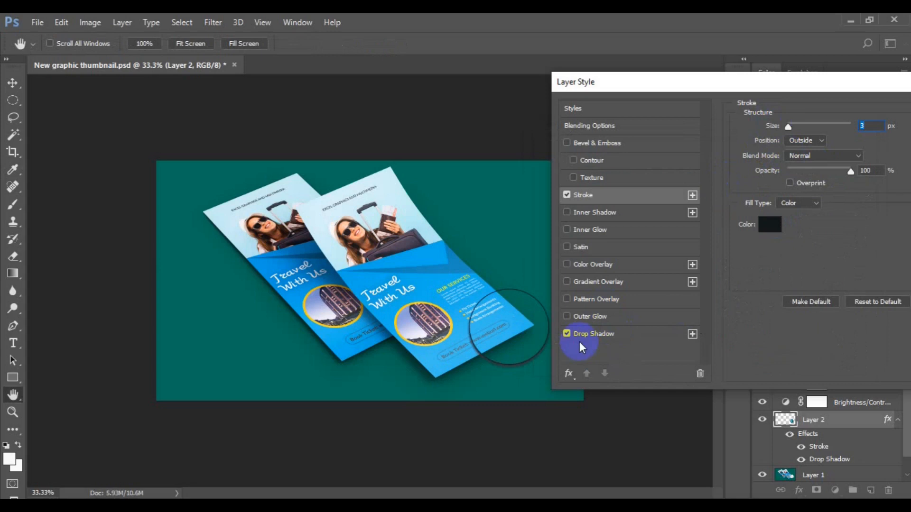
left_click_drag(742, 89, 513, 95)
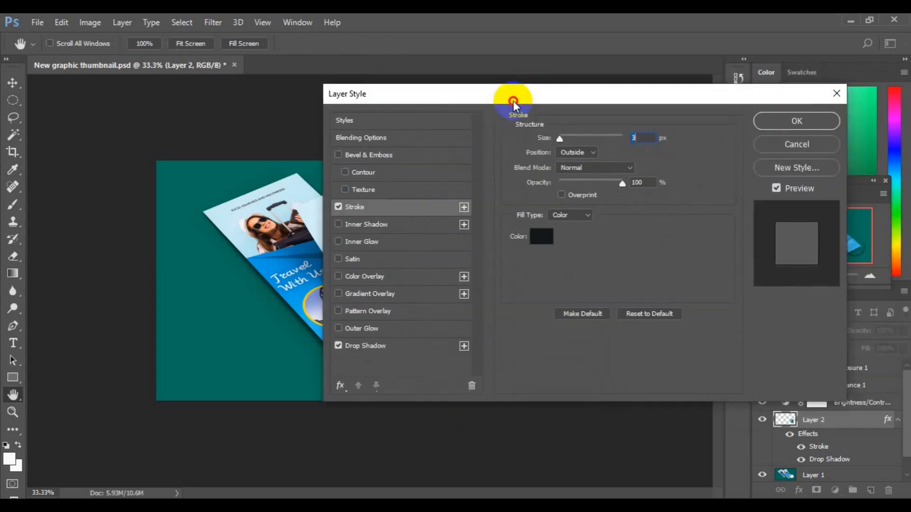
left_click(767, 127)
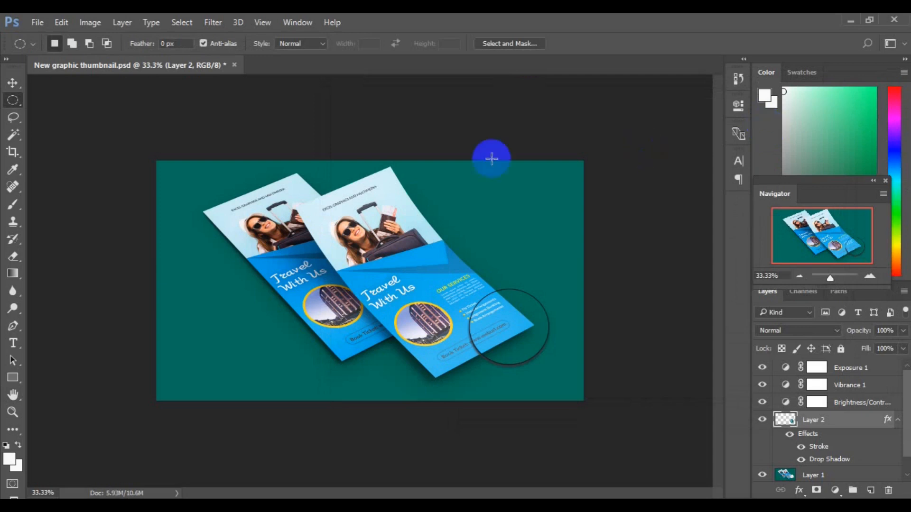
Step: Select a single pixel row on Layer 1 near the top of the flyers with the Single Row Marquee tool
left_click(19, 104)
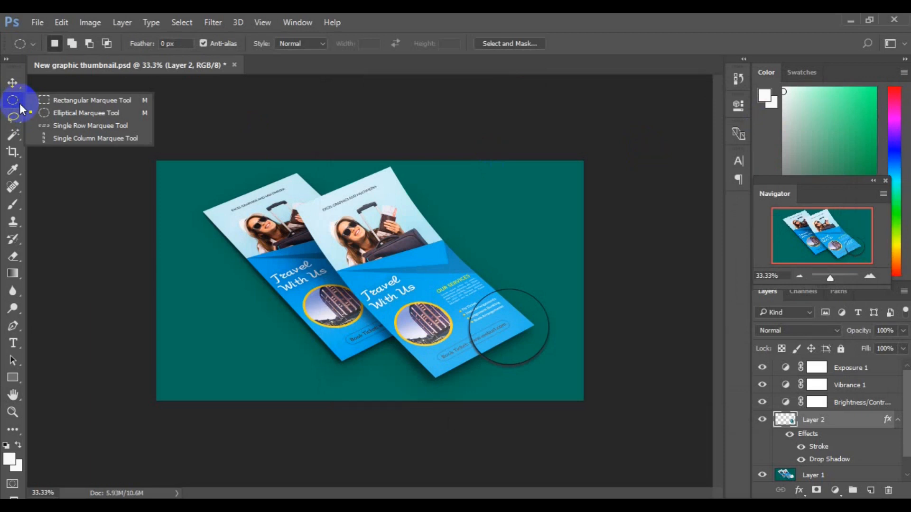
left_click(81, 125)
left_click(326, 207)
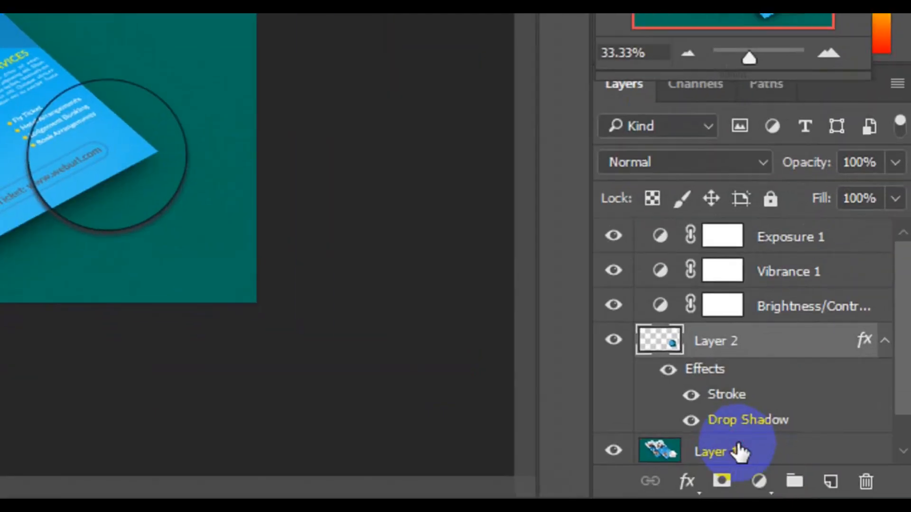
left_click(739, 452)
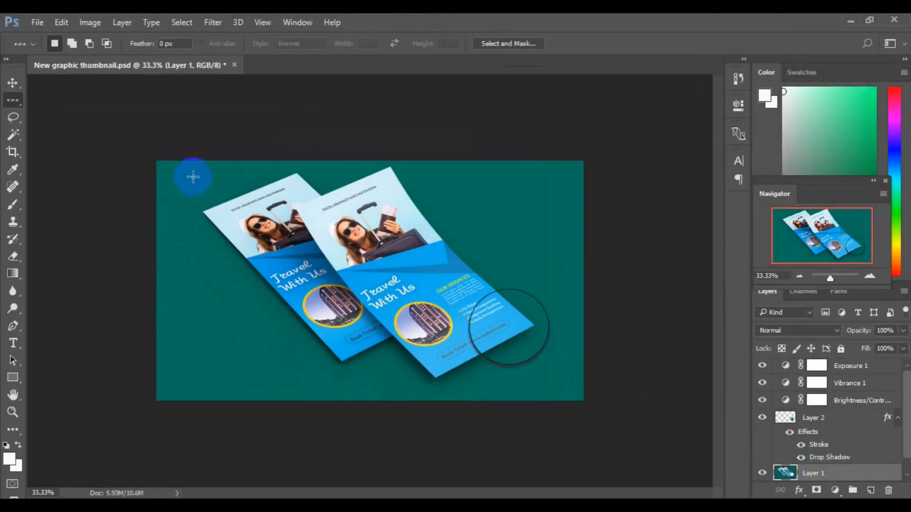
right_click(182, 169)
left_click(478, 190)
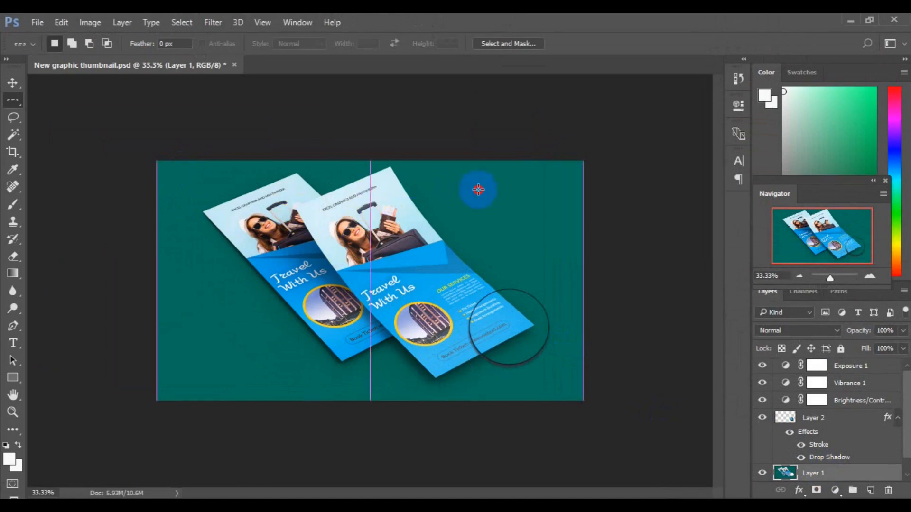
left_click(444, 191)
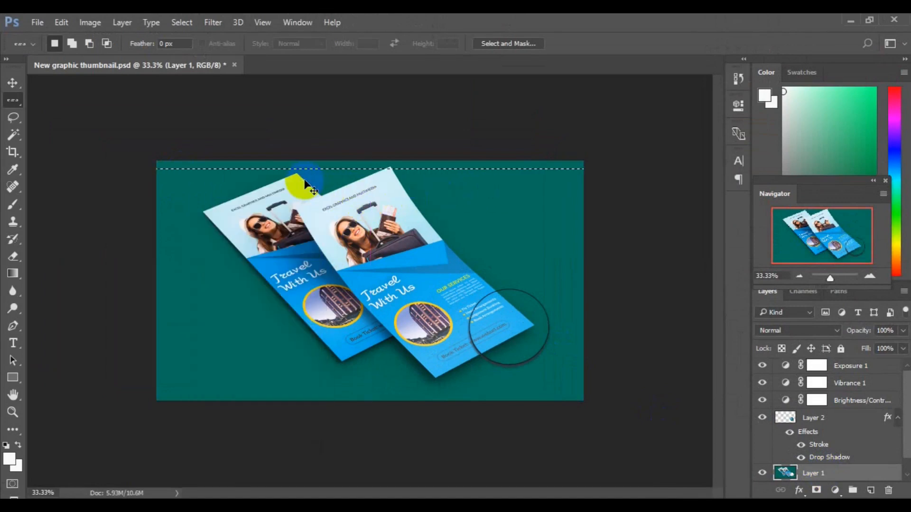
Step: Try stretching the selected pixel row downward with Free Transform, cancel the transform and deselect
key("ctrl+t")
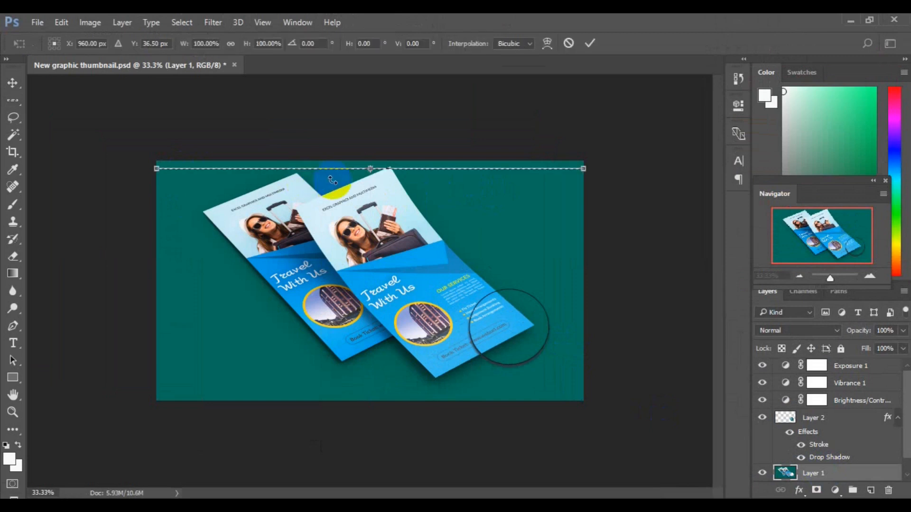
left_click_drag(367, 168, 366, 197)
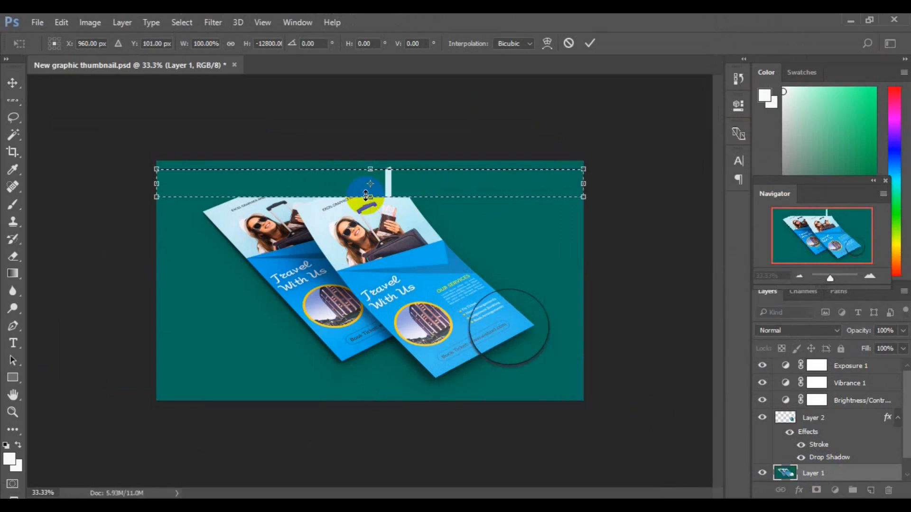
left_click(570, 50)
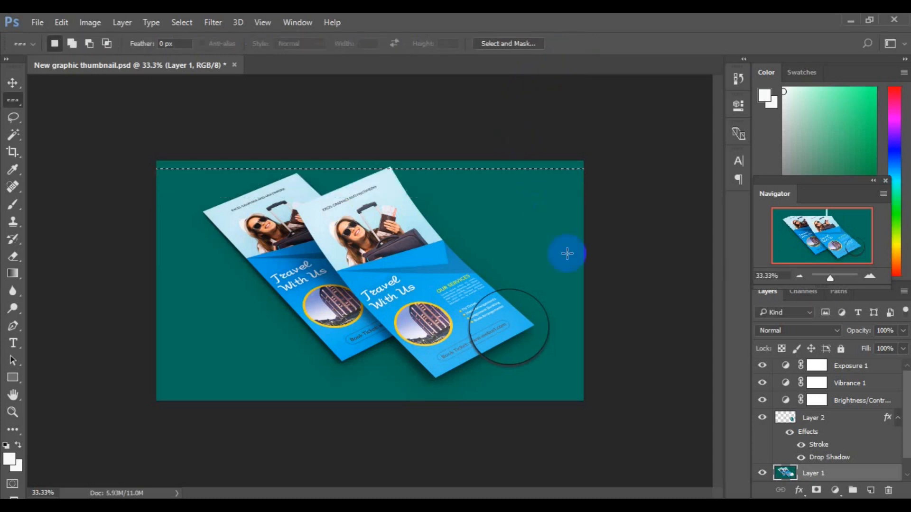
left_click(597, 251)
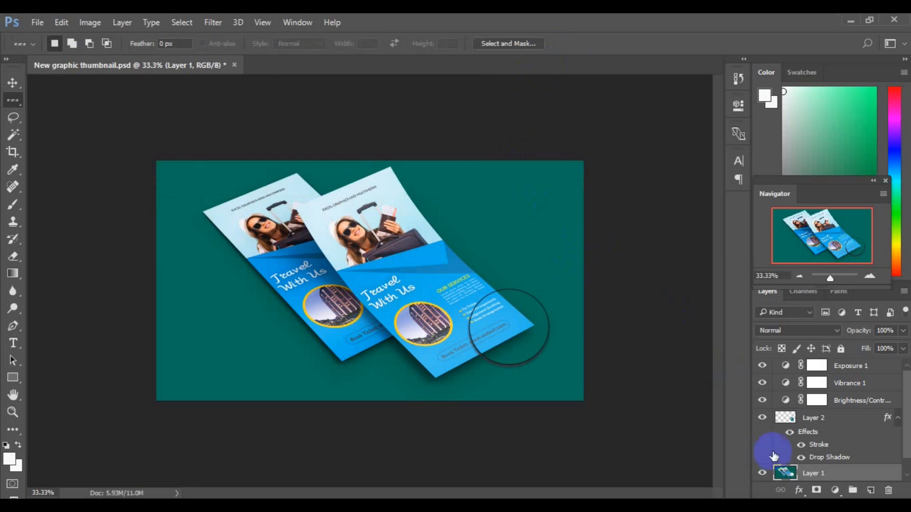
Step: On a new layer above Layer 2, draw a black-filled rectangle about 663 × 252 px in the lower-left area of the canvas
left_click(843, 422)
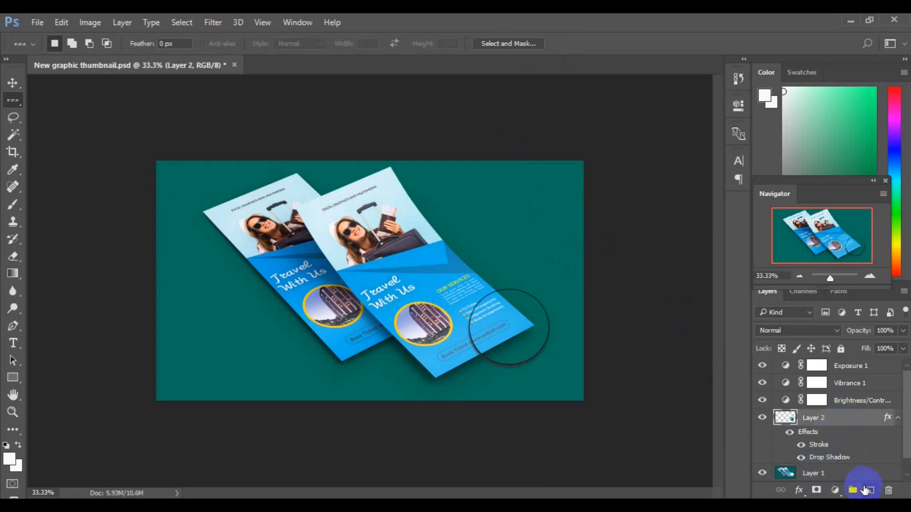
left_click(867, 490)
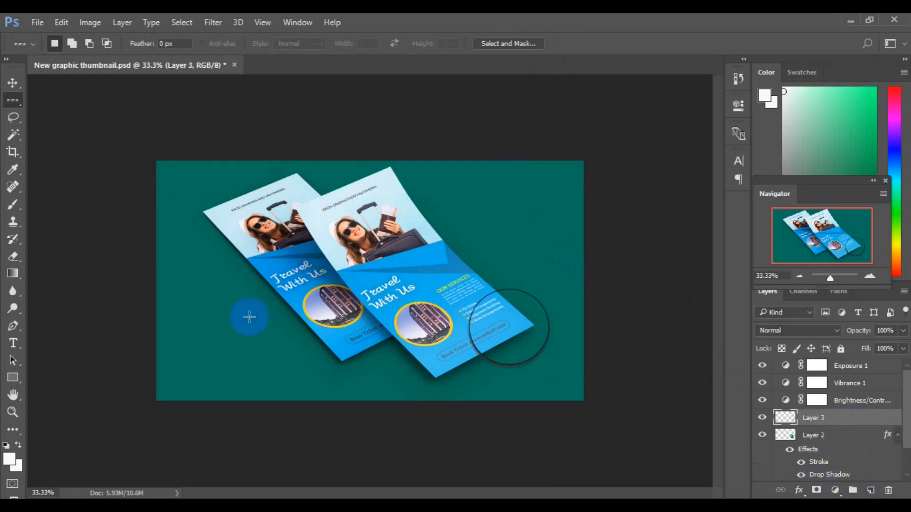
left_click(12, 378)
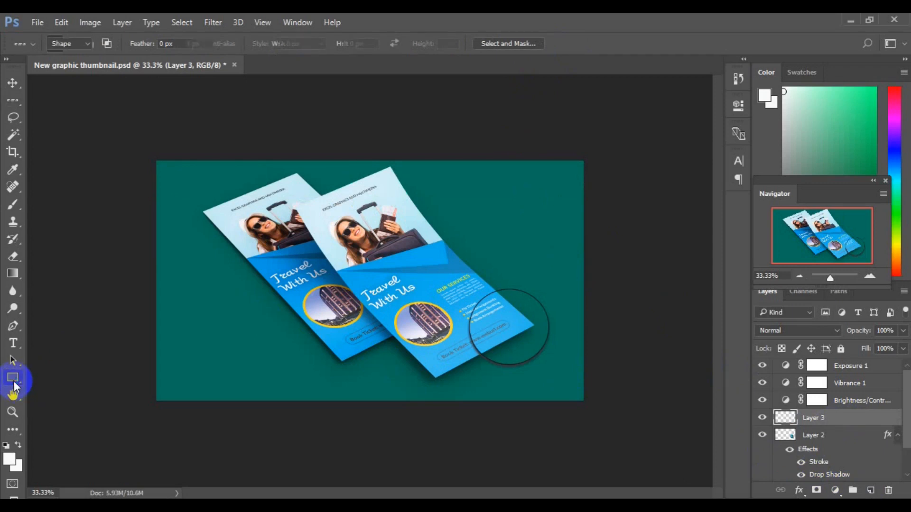
right_click(15, 382)
left_click(47, 380)
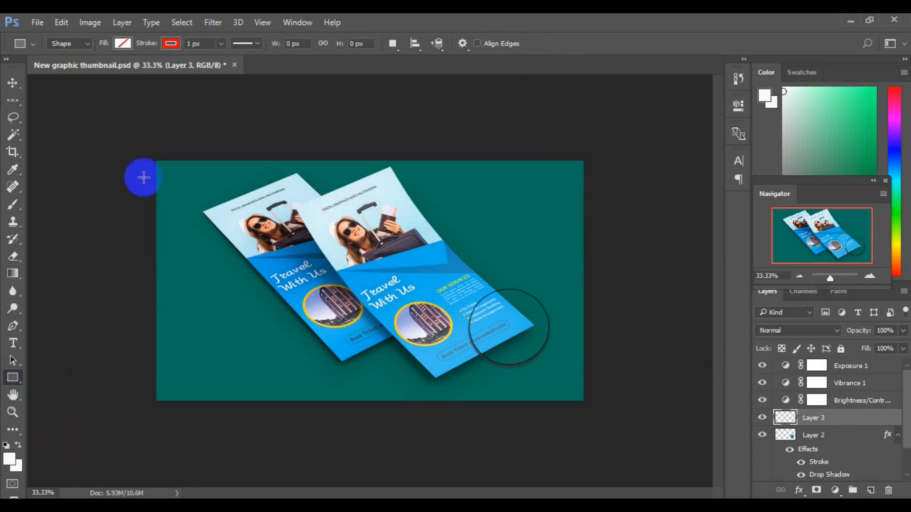
left_click(123, 43)
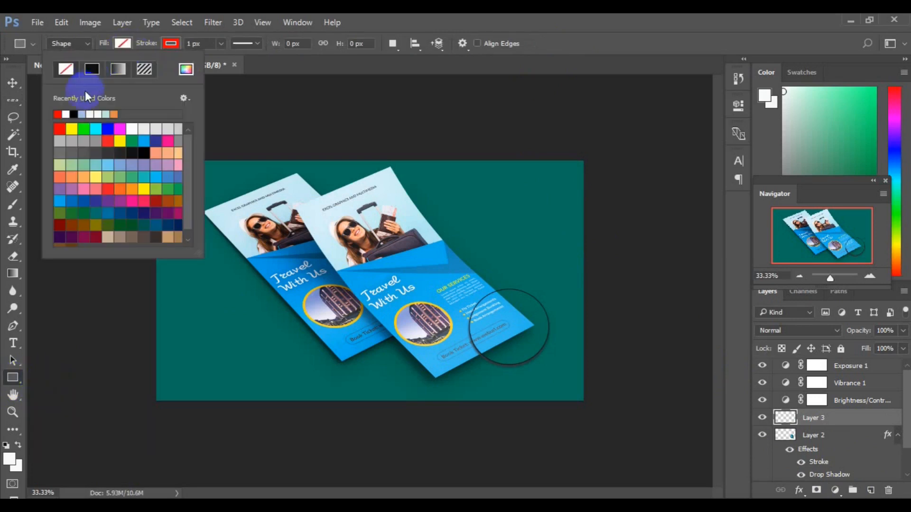
left_click(77, 114)
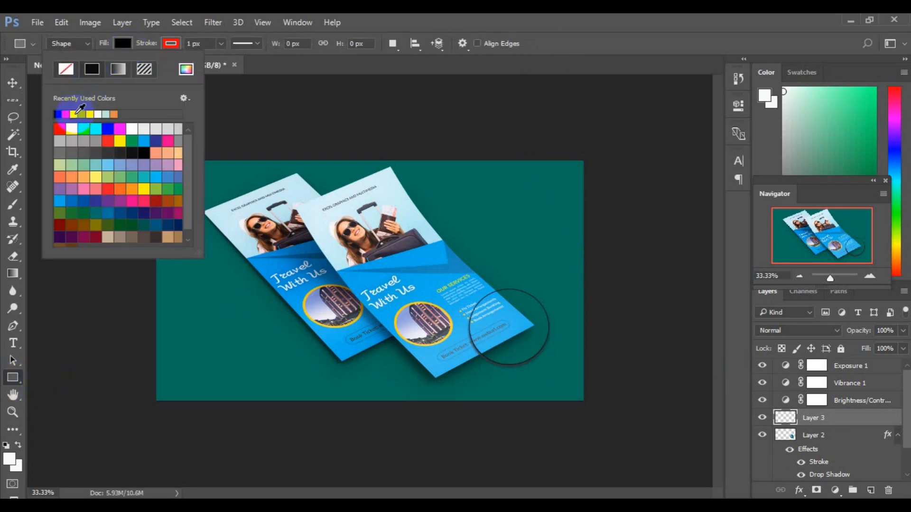
left_click(171, 302)
left_click_drag(243, 340, 312, 356)
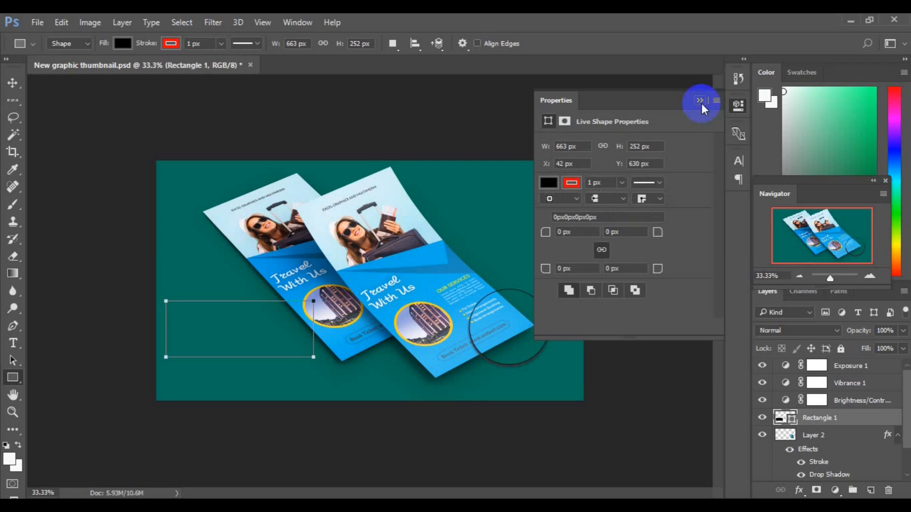
left_click(700, 100)
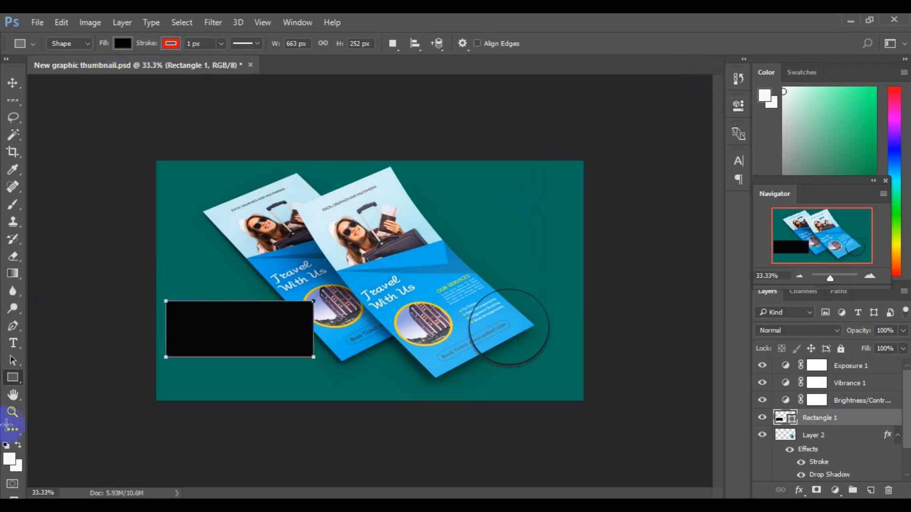
Step: Set the Gradient tool to the Black, White preset
left_click(9, 280)
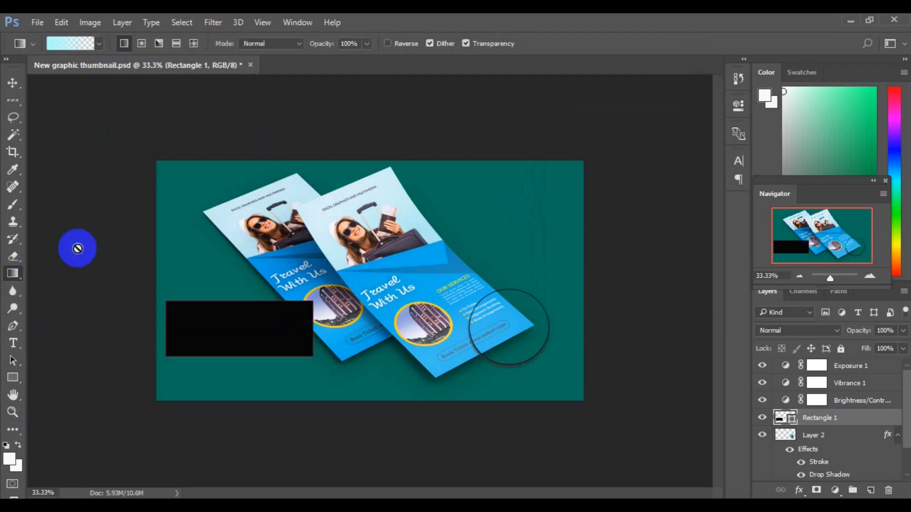
left_click(12, 83)
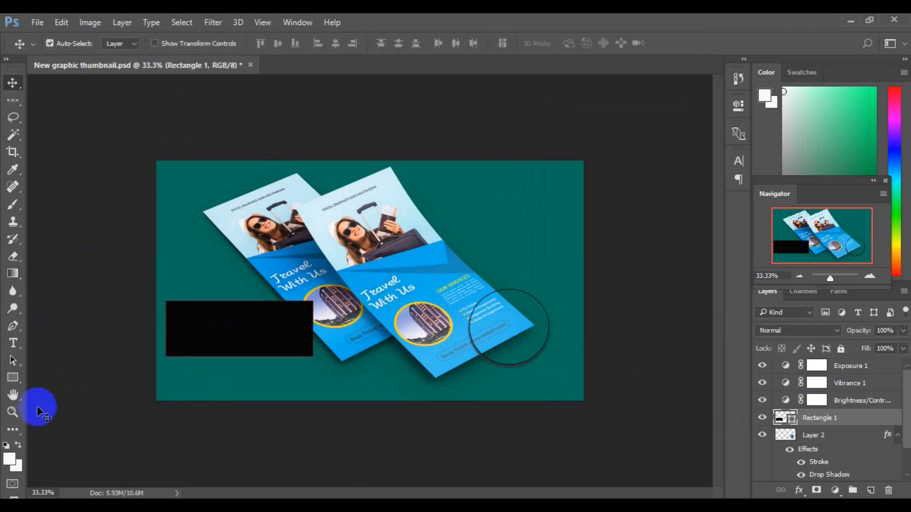
left_click(12, 274)
left_click(97, 47)
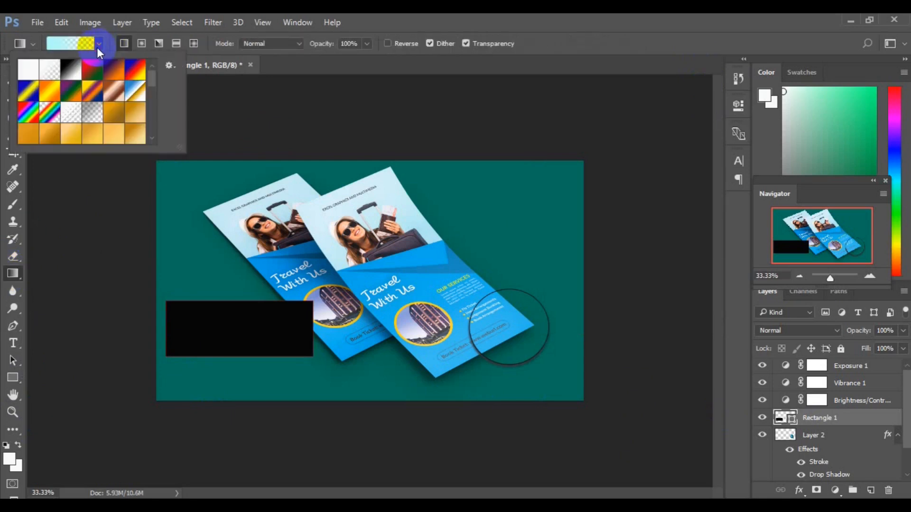
left_click(75, 76)
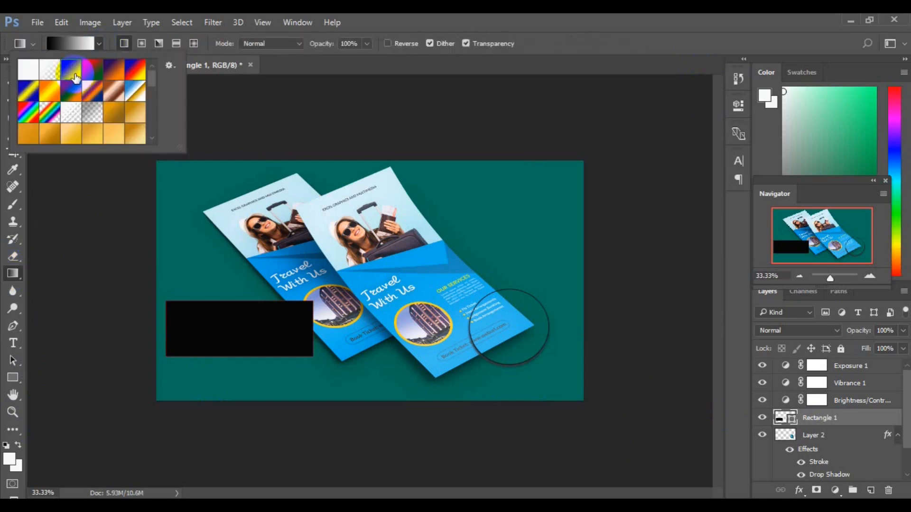
left_click(21, 280)
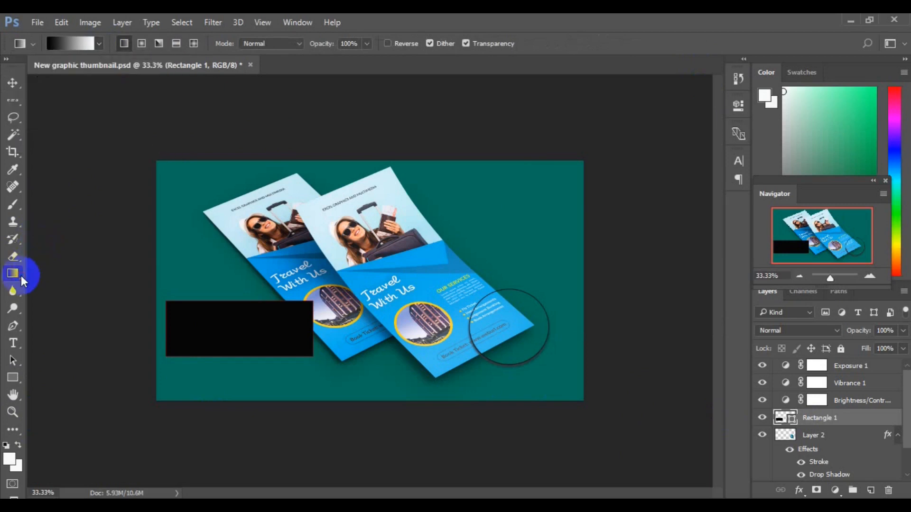
Step: Rasterize the Rectangle 1 shape layer
right_click(823, 424)
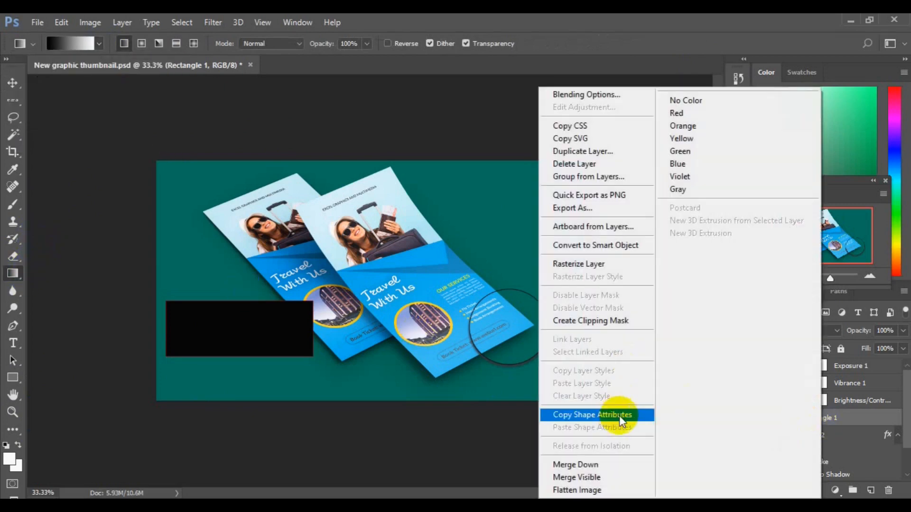
left_click(627, 259)
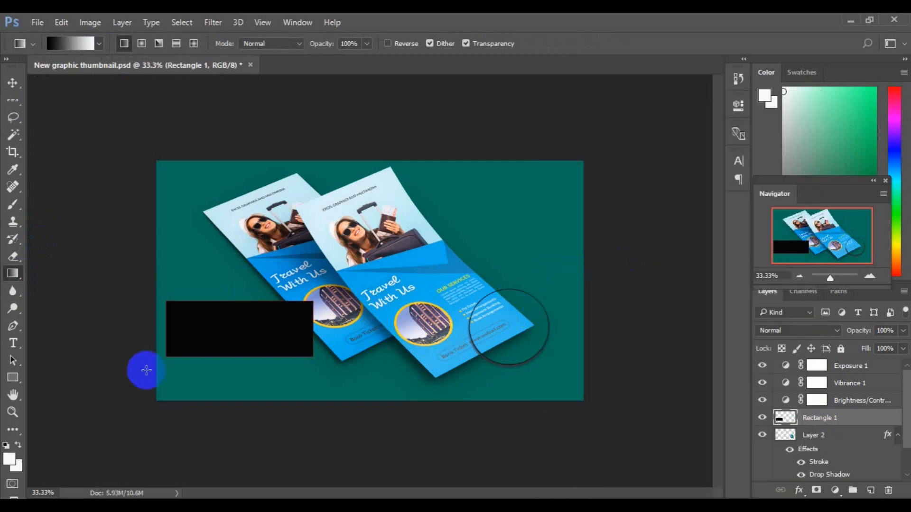
left_click(15, 274)
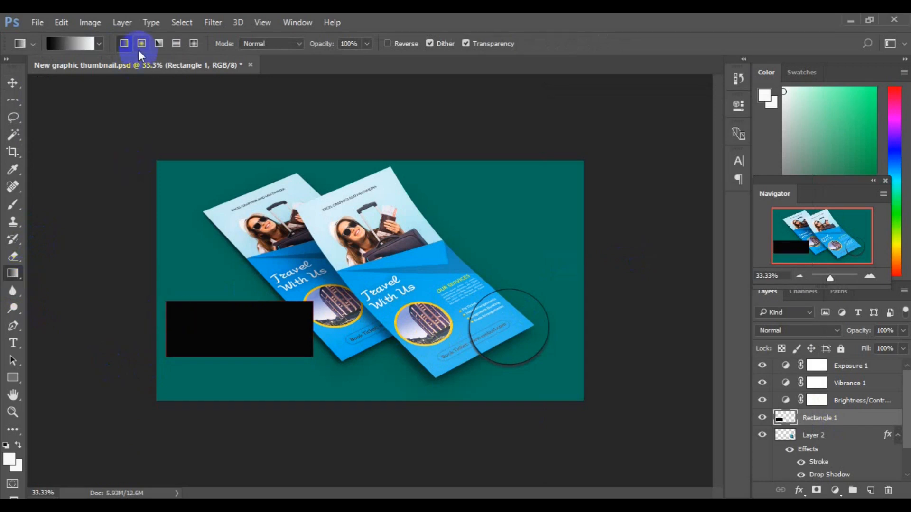
Step: Add a Gradient Overlay with the Black, White preset to the Rectangle 1 layer and apply the layer style
right_click(807, 416)
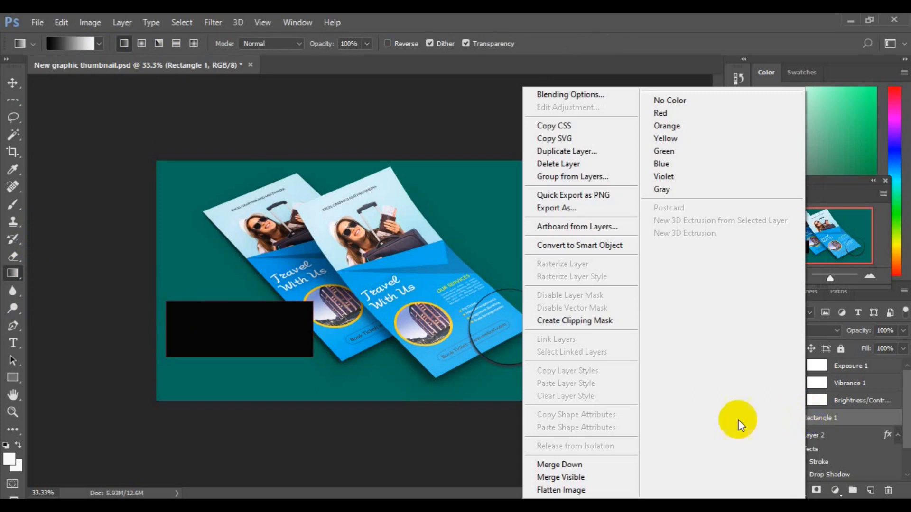
left_click(587, 102)
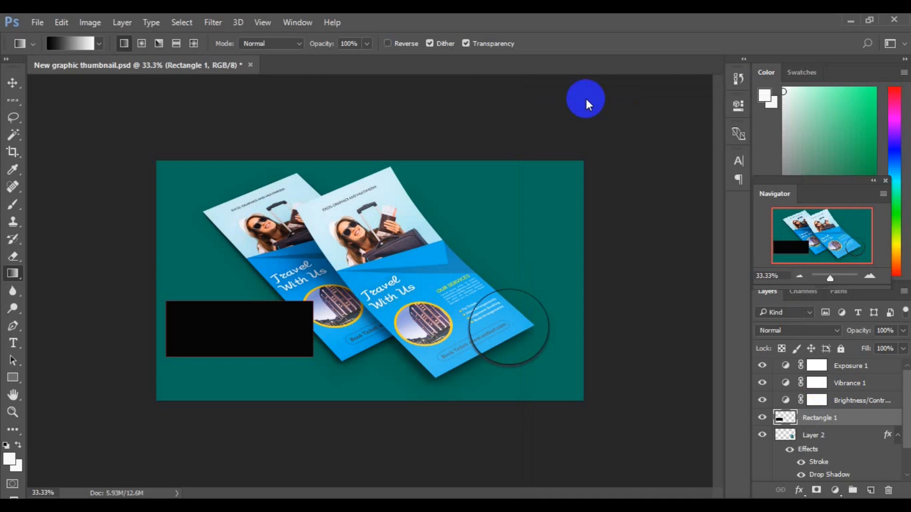
key("h")
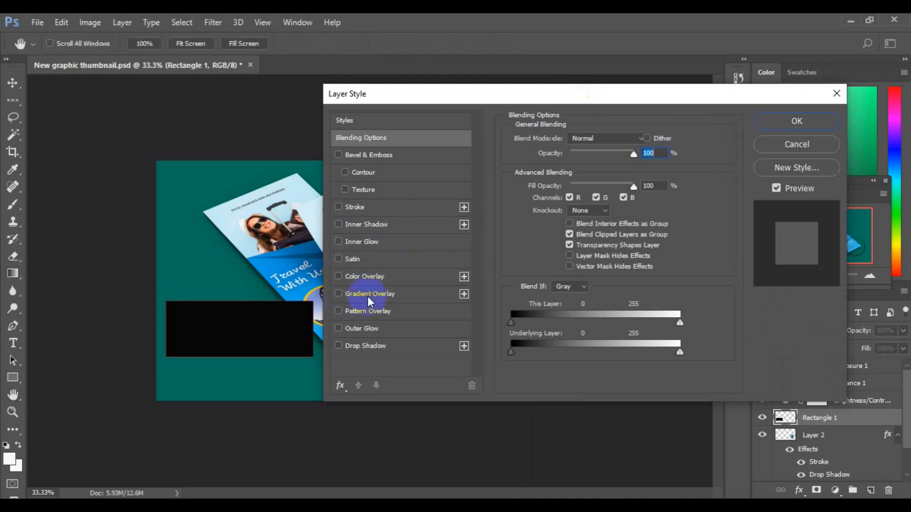
left_click(369, 295)
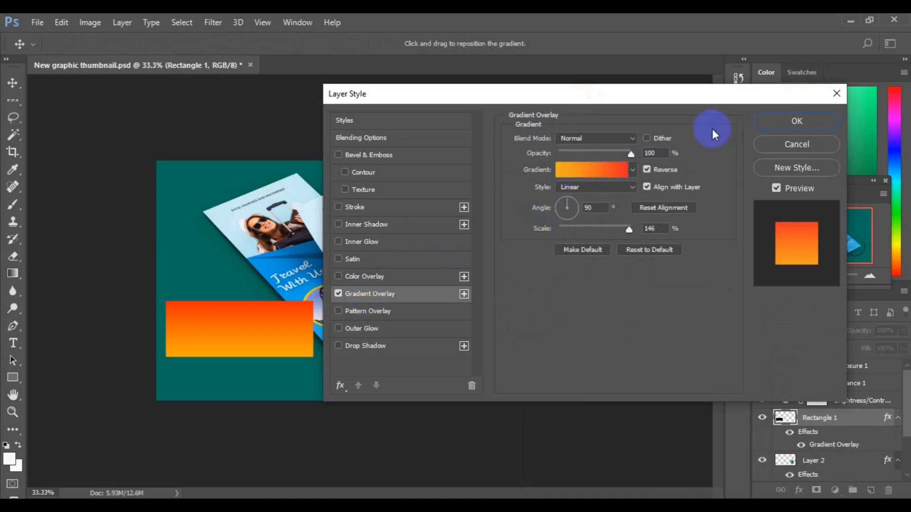
left_click(592, 173)
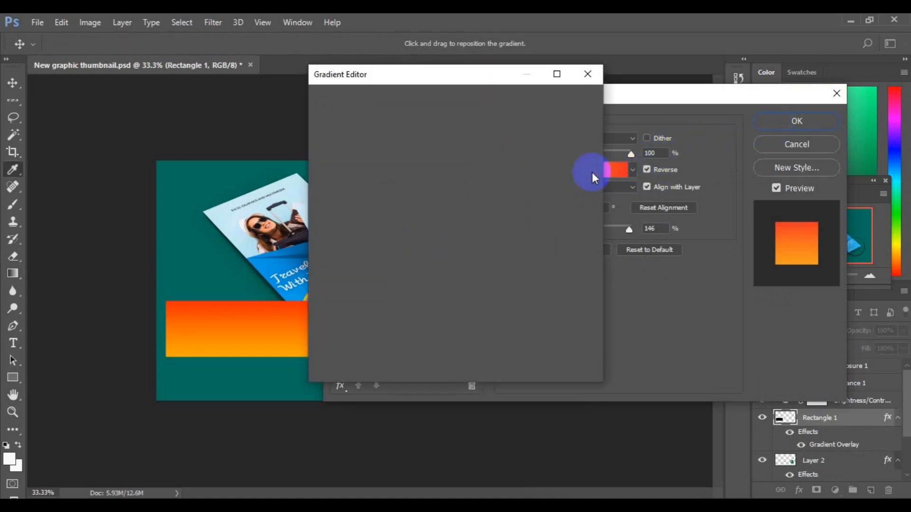
scroll(528, 155, "down", 3)
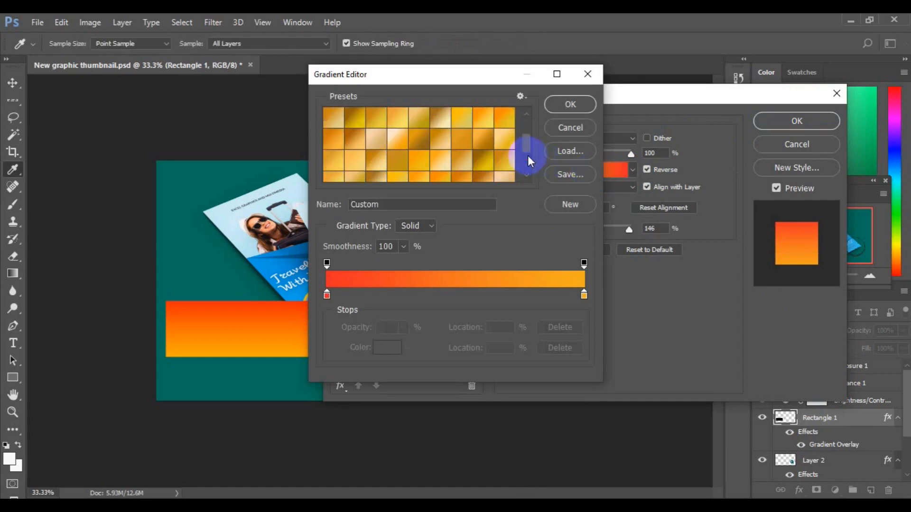
left_click(527, 118)
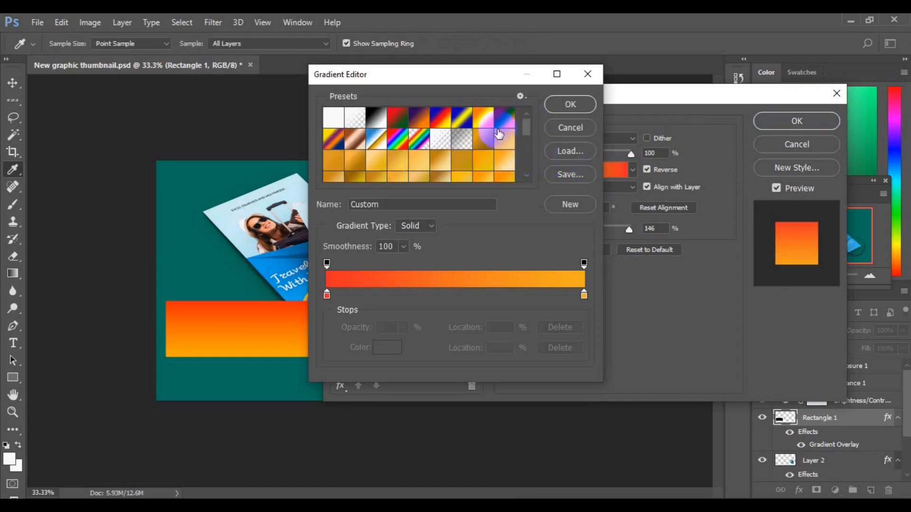
left_click(380, 124)
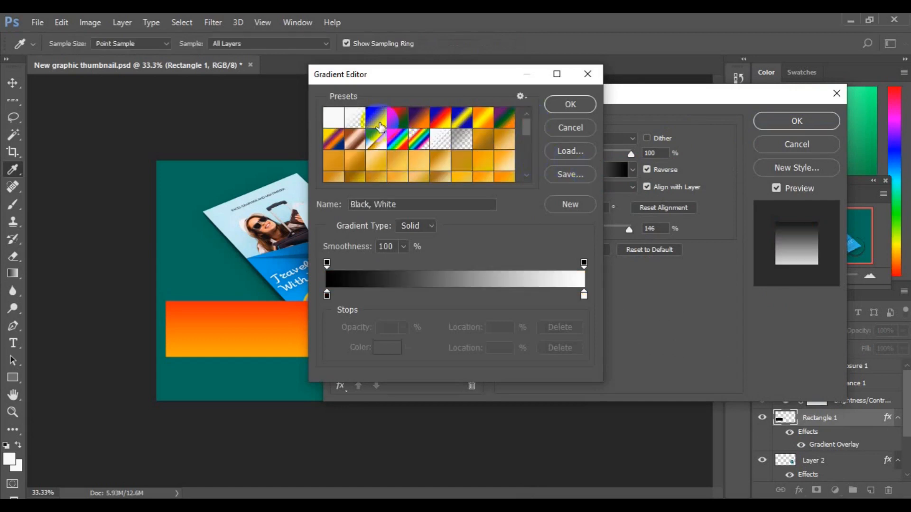
left_click(579, 107)
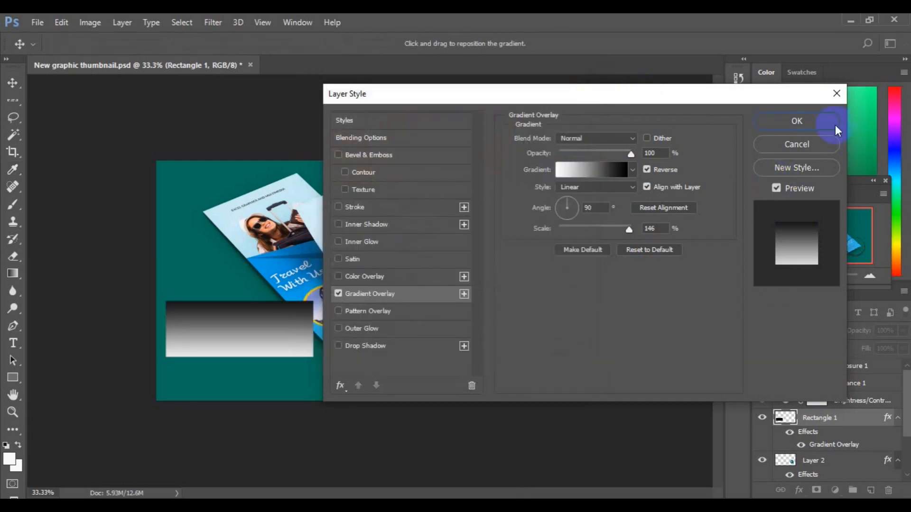
left_click(835, 125)
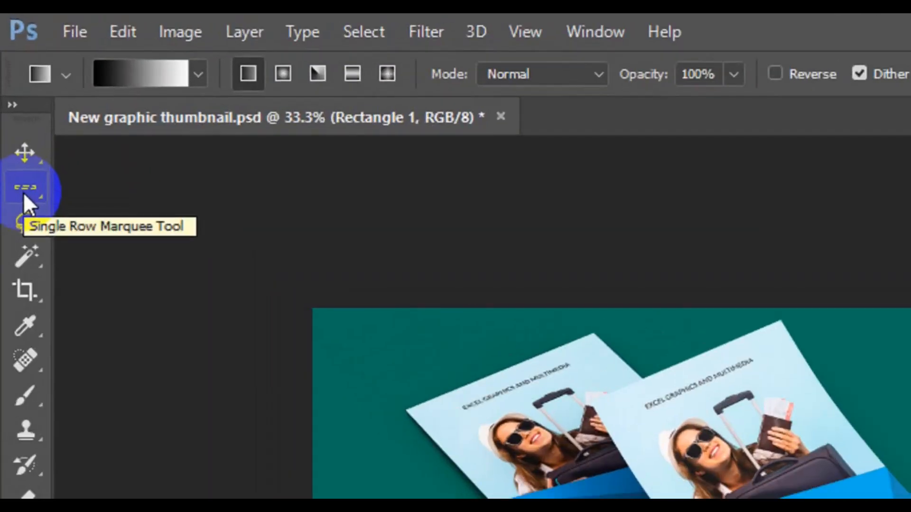
Step: Select a single pixel row across the gradient rectangle and stretch it down to the rectangle's lower edge with Free Transform, about 13900% high
left_click(24, 192)
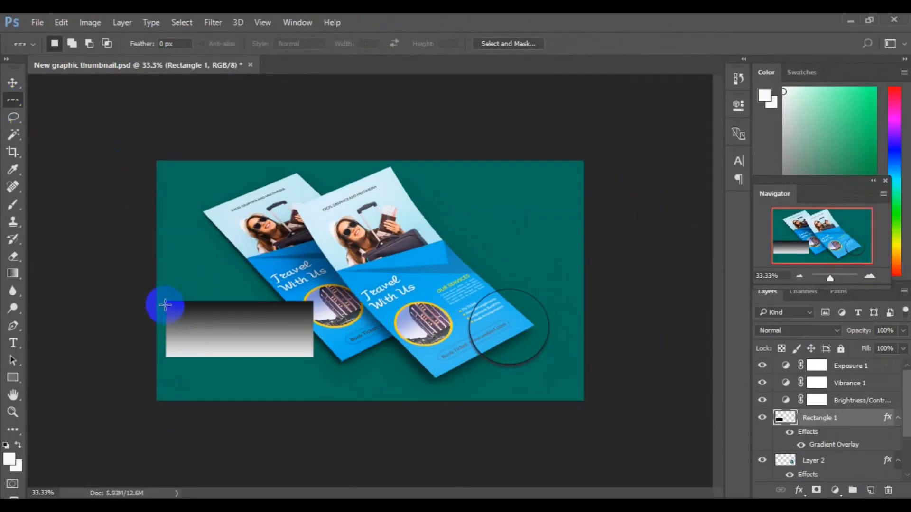
left_click_drag(266, 317, 313, 326)
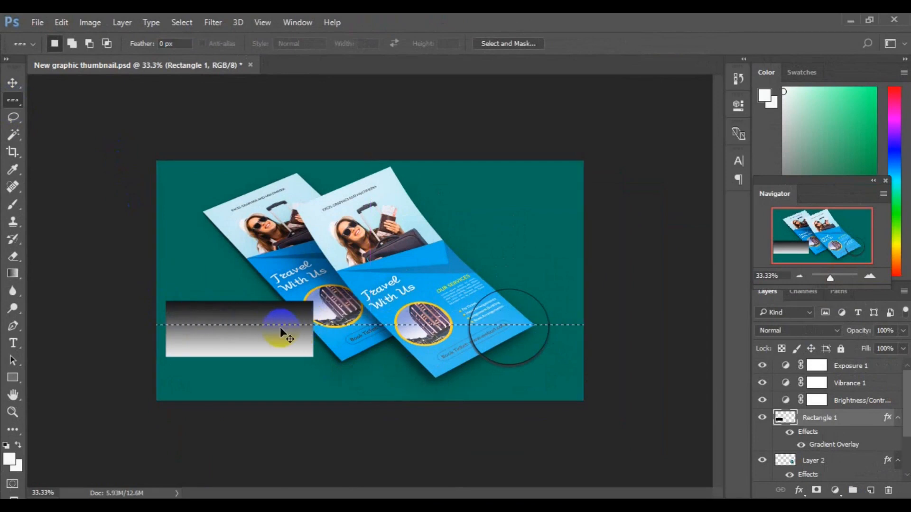
key("ctrl+t")
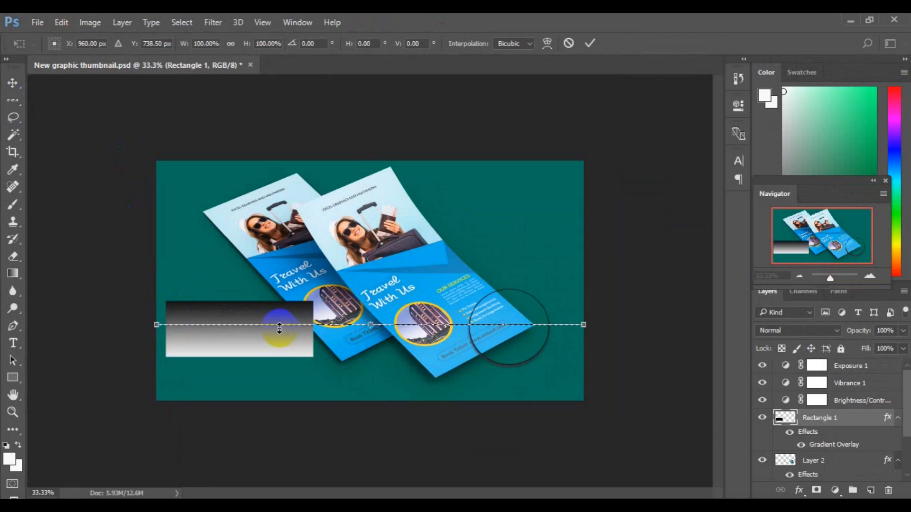
left_click_drag(278, 354, 279, 360)
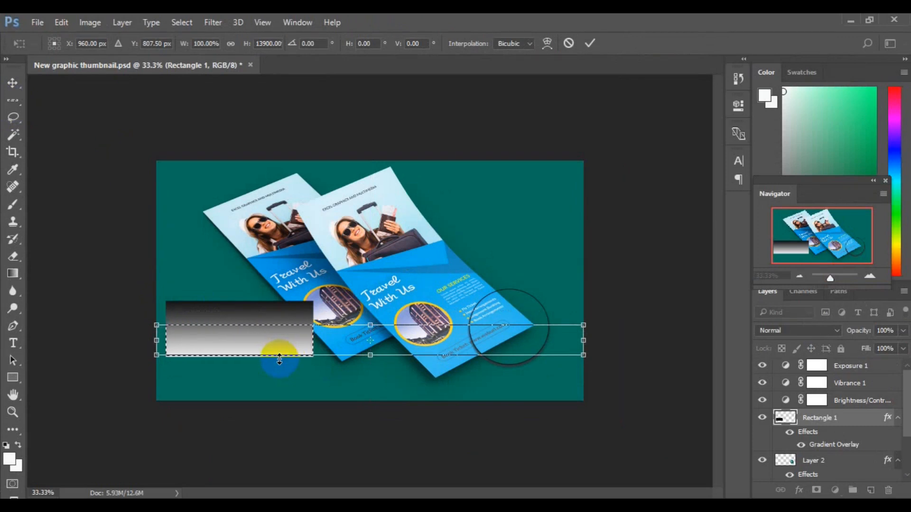
key("Return")
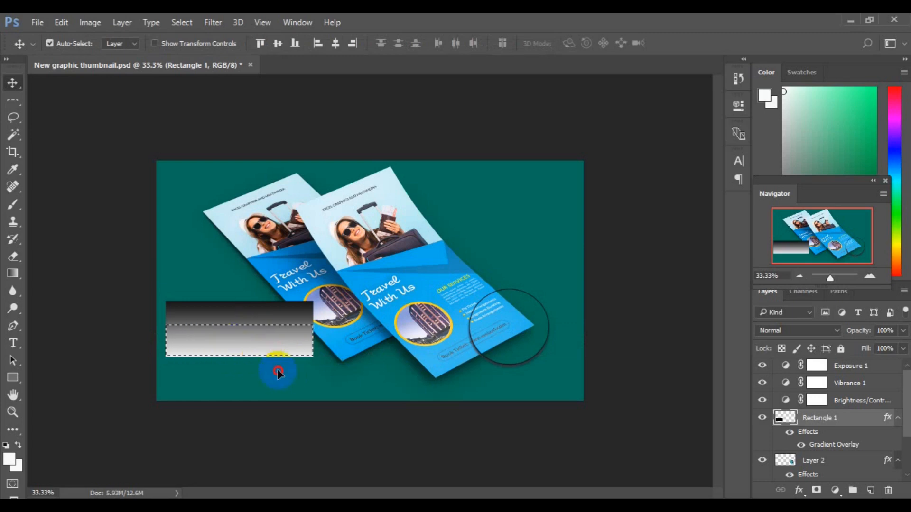
Step: Move the stretched strip about 4.23 in right and 1.82 in up to the canvas's upper-right area, and deselect it
left_click_drag(412, 312, 510, 223)
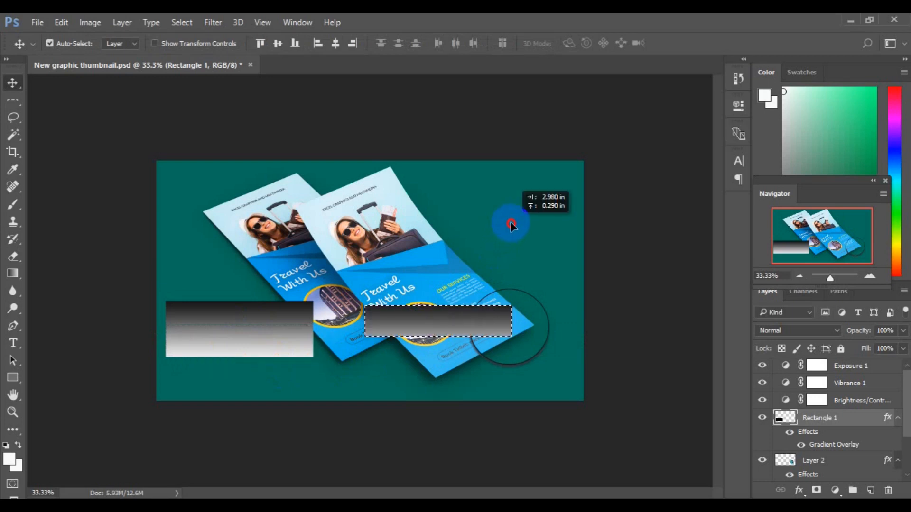
left_click_drag(510, 224, 496, 195)
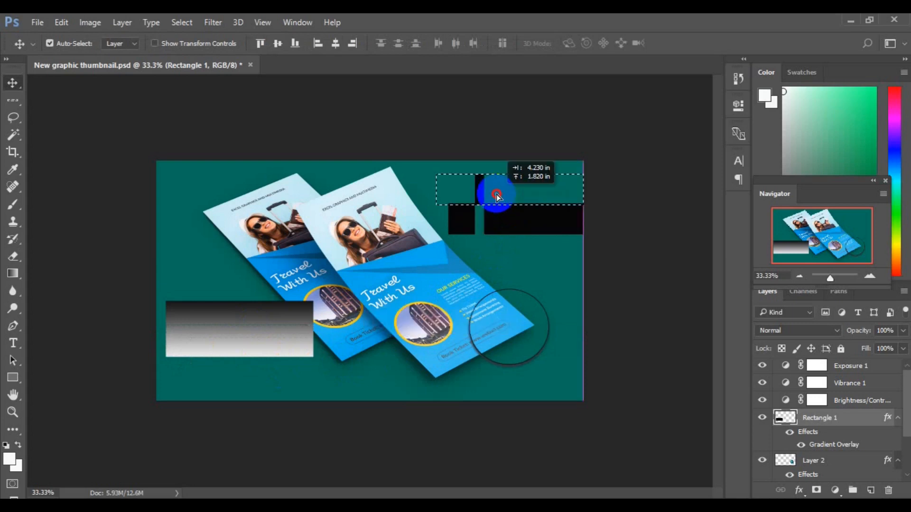
left_click_drag(497, 195, 497, 194)
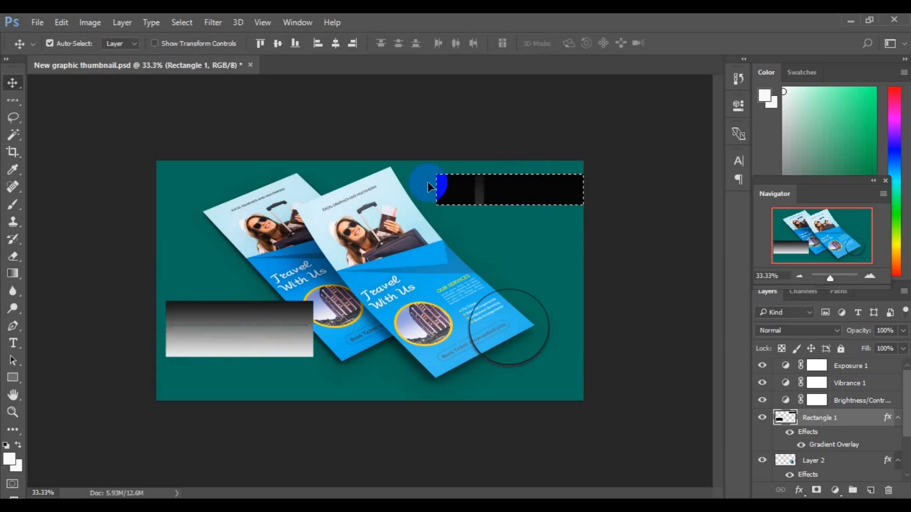
key("ctrl+d")
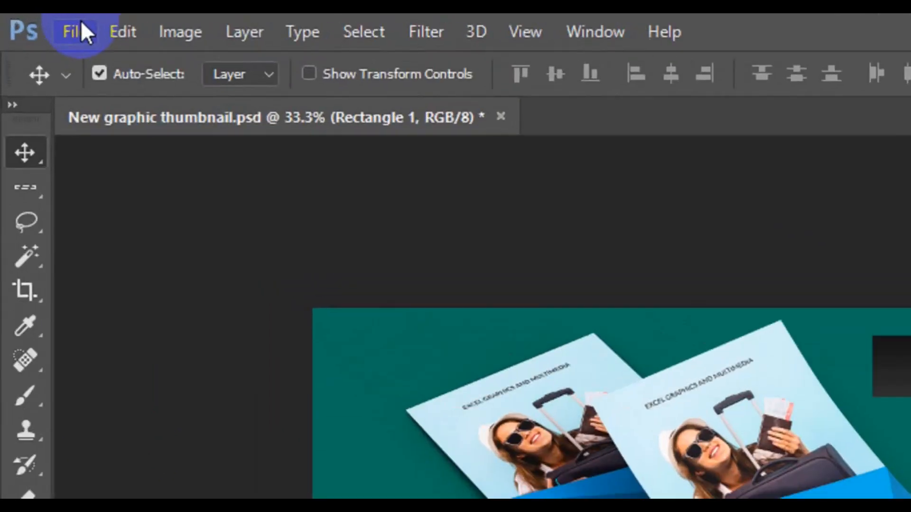
Step: Bring up the file opening dialog and enter the freepik stockpoto folder on the Desktop
left_click(81, 22)
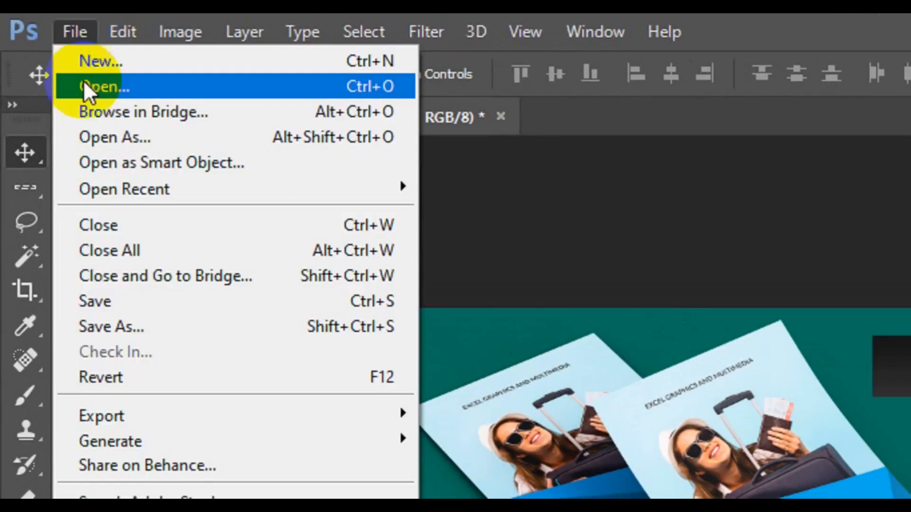
left_click(125, 89)
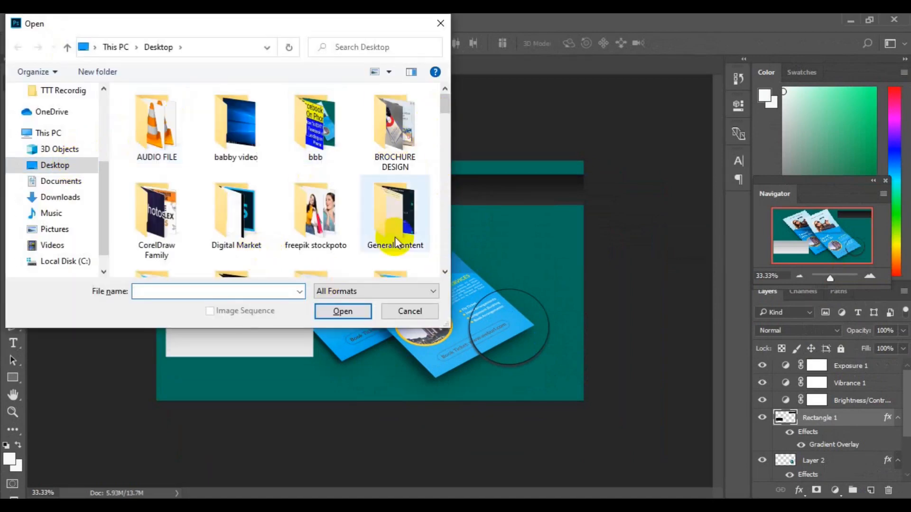
left_click(334, 235)
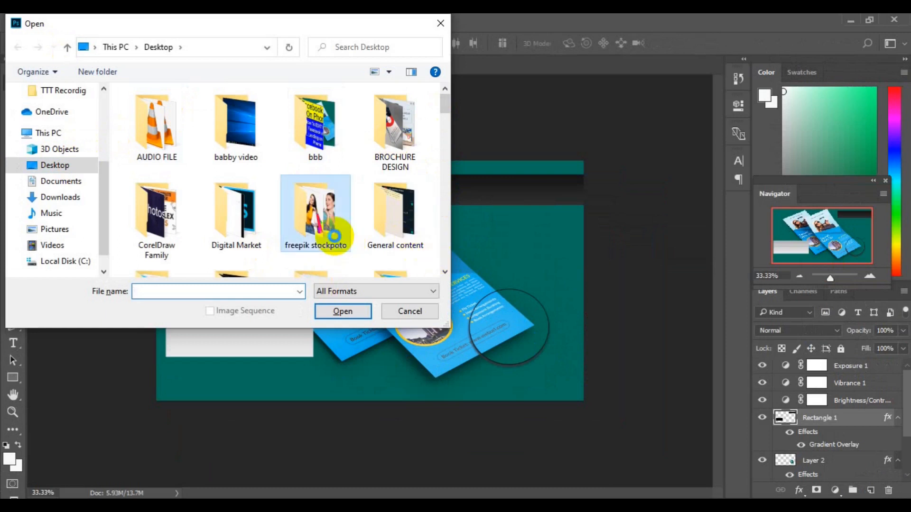
double_click(335, 236)
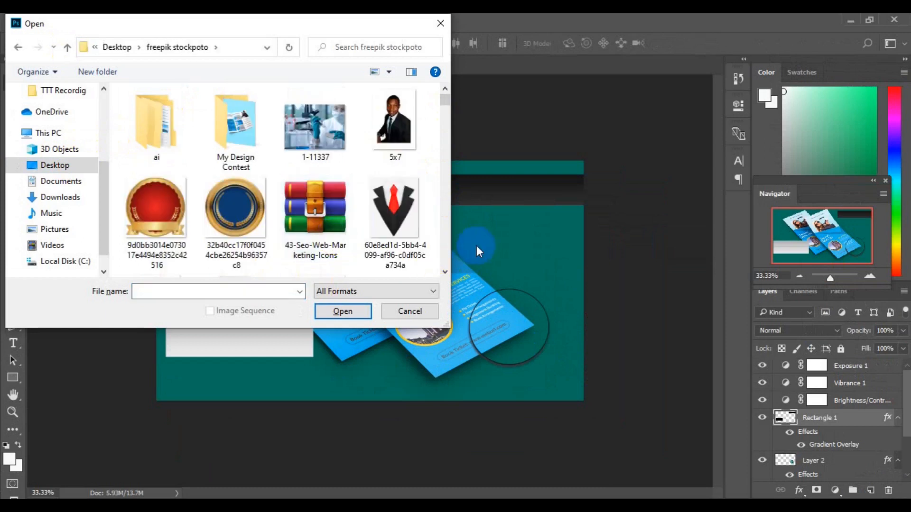
Step: Find and open the EPS file 8016, rasterizing it at 15.583 by 15.583 inches, 300 pixels/inch, CMYK Color
left_click(446, 269)
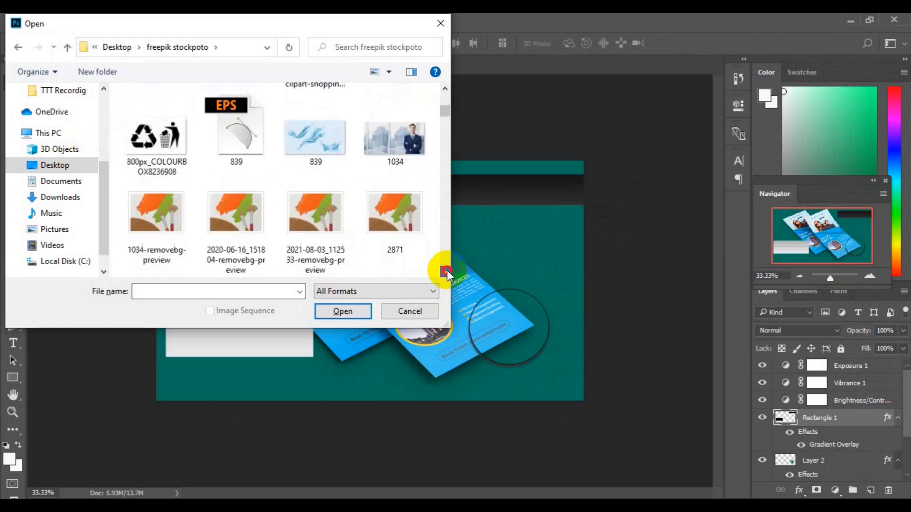
left_click(446, 89)
left_click(445, 89)
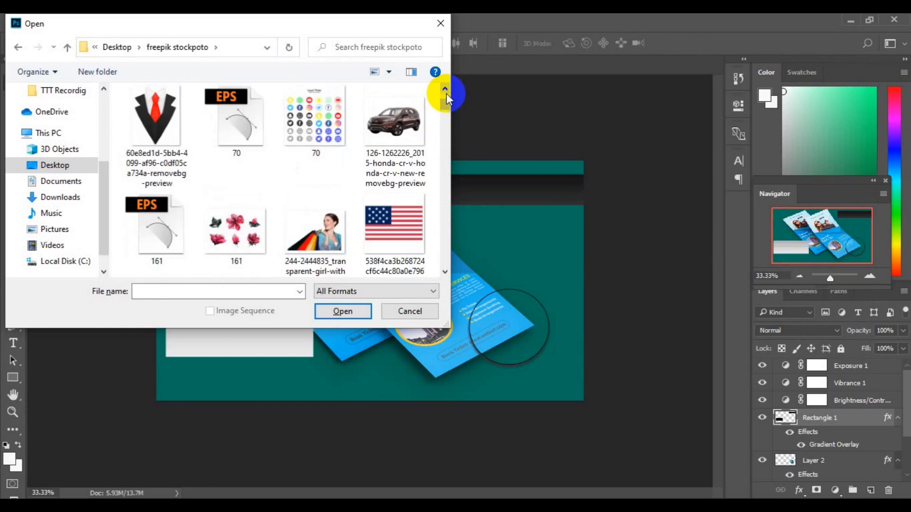
left_click(447, 122)
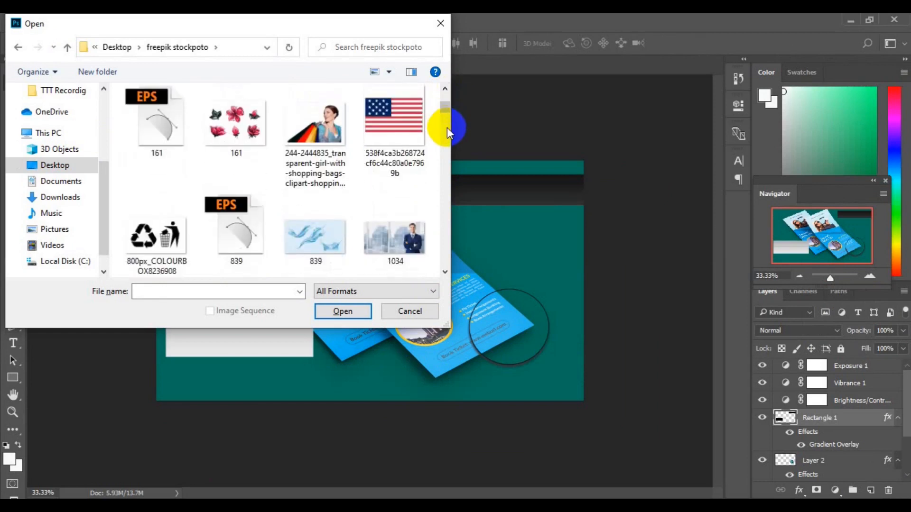
left_click(447, 127)
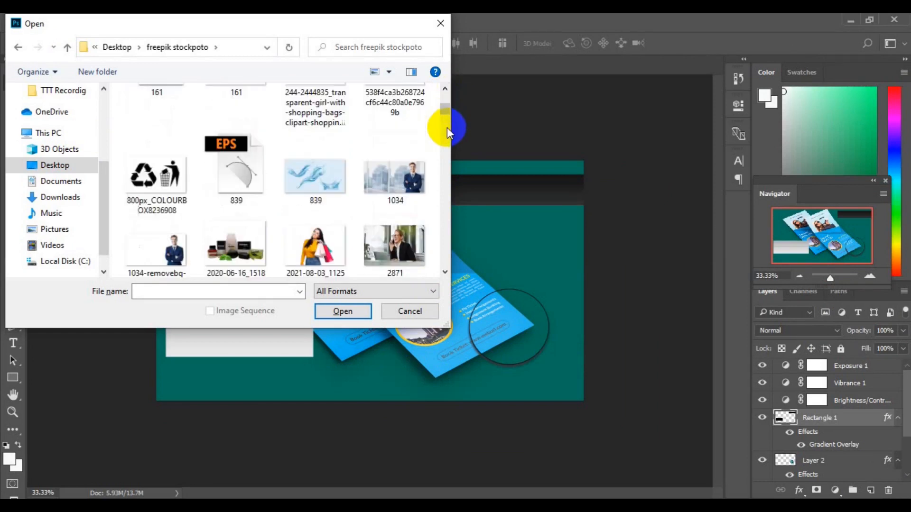
left_click(447, 168)
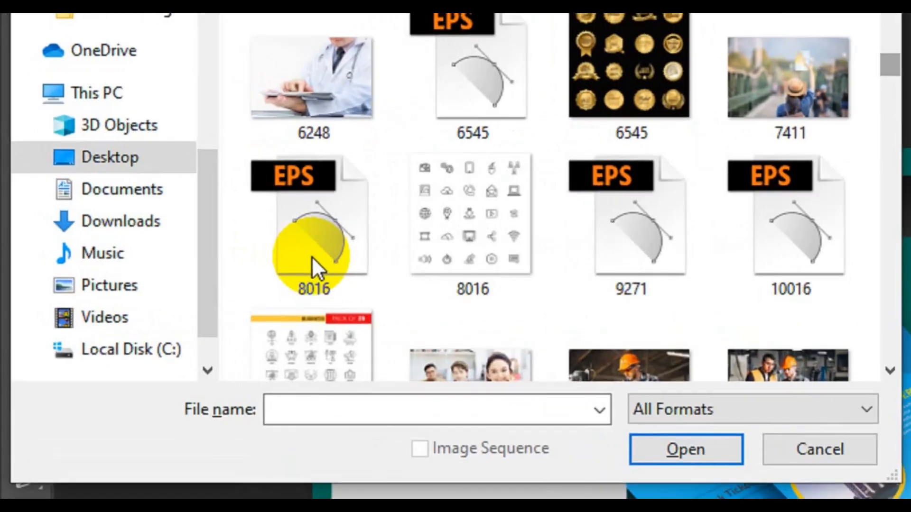
left_click(156, 214)
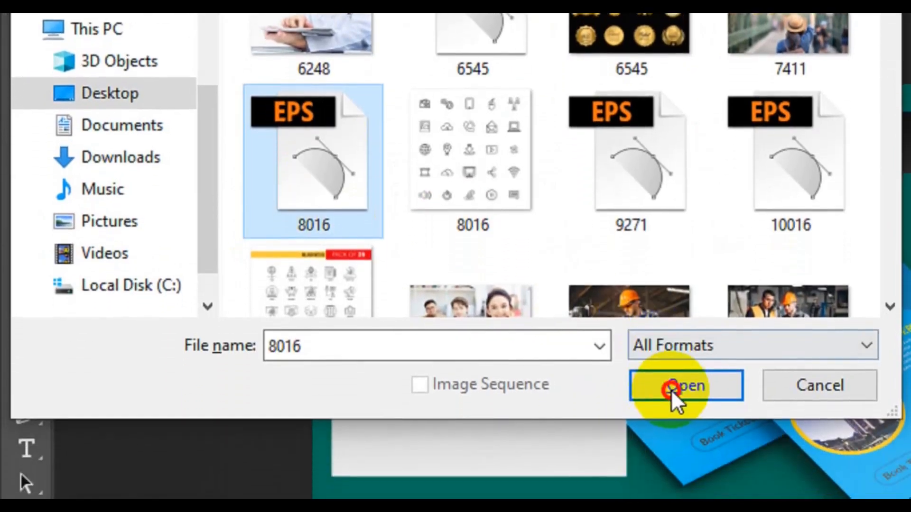
left_click(670, 453)
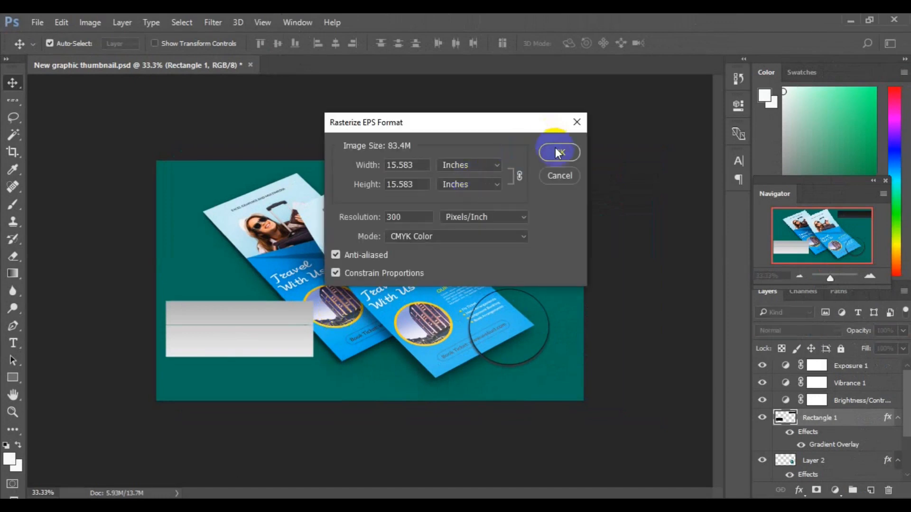
left_click(559, 152)
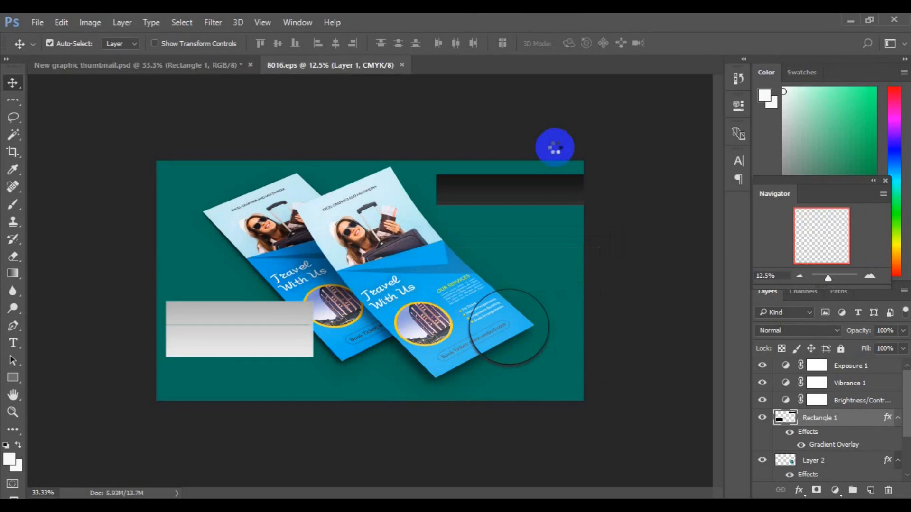
left_click(556, 151)
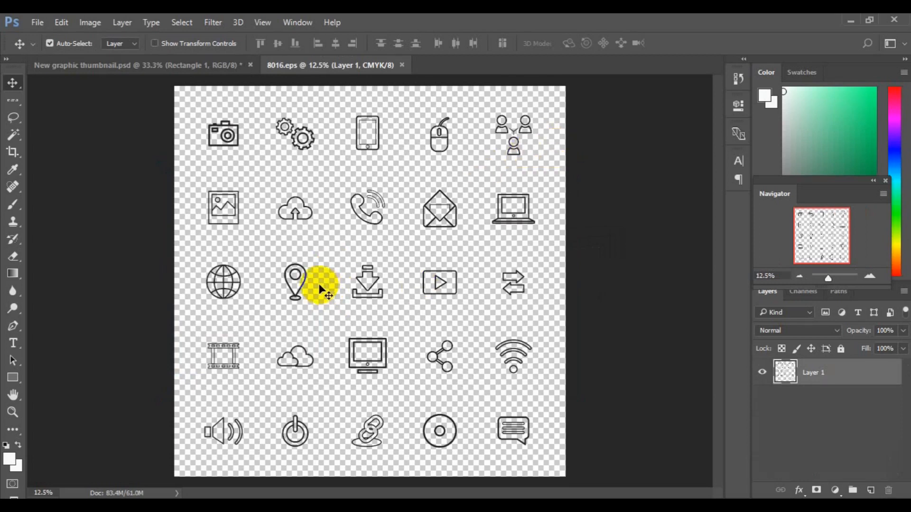
Step: Try to move the monitor icon on the icon sheet and undo the move
left_click(366, 372)
left_click_drag(365, 372, 383, 330)
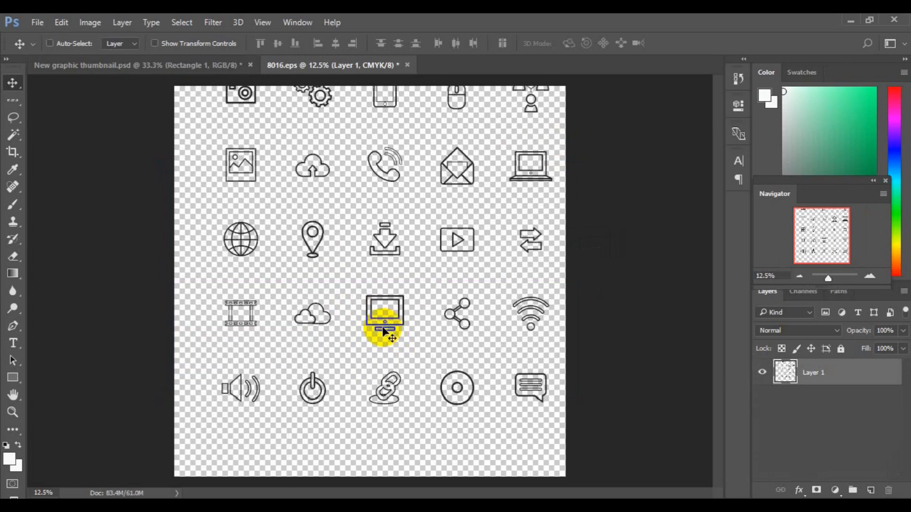
key("ctrl+z")
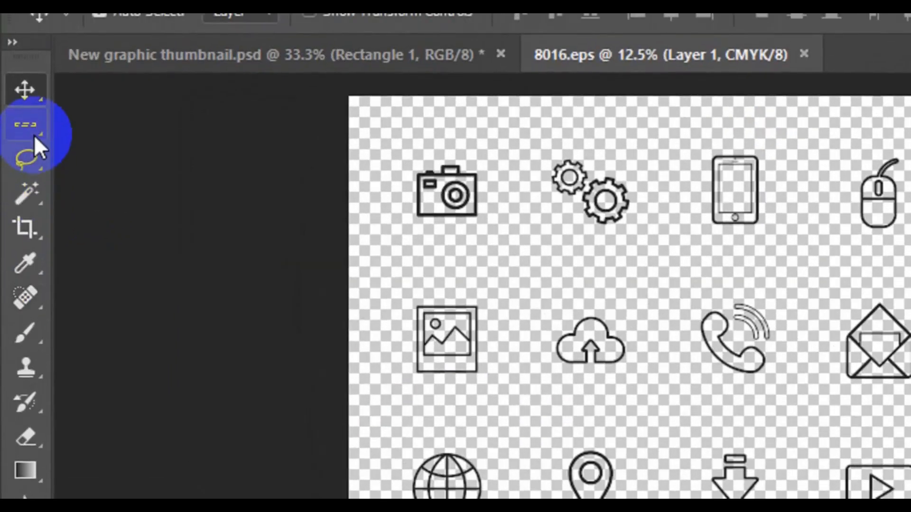
Step: Select the location pin icon with the Rectangular Marquee tool and put it on its own layer with Layer Via Cut
left_click(34, 137)
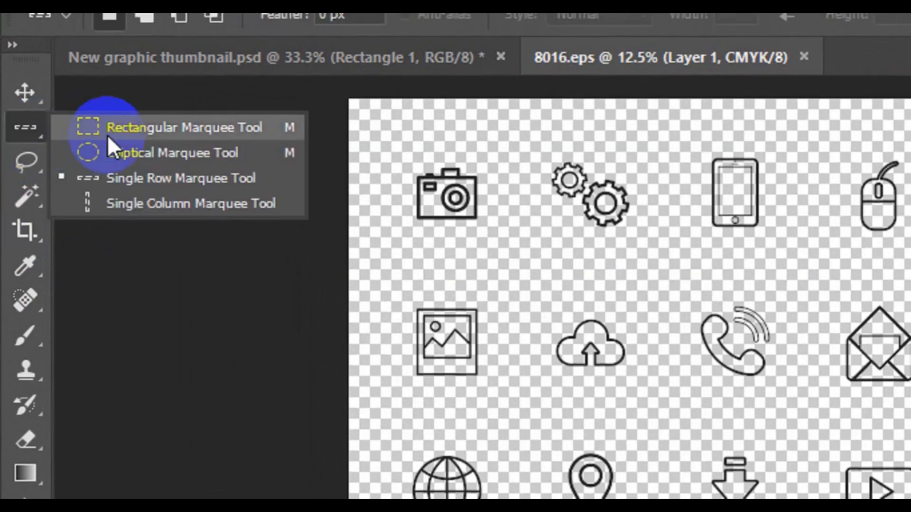
left_click(109, 132)
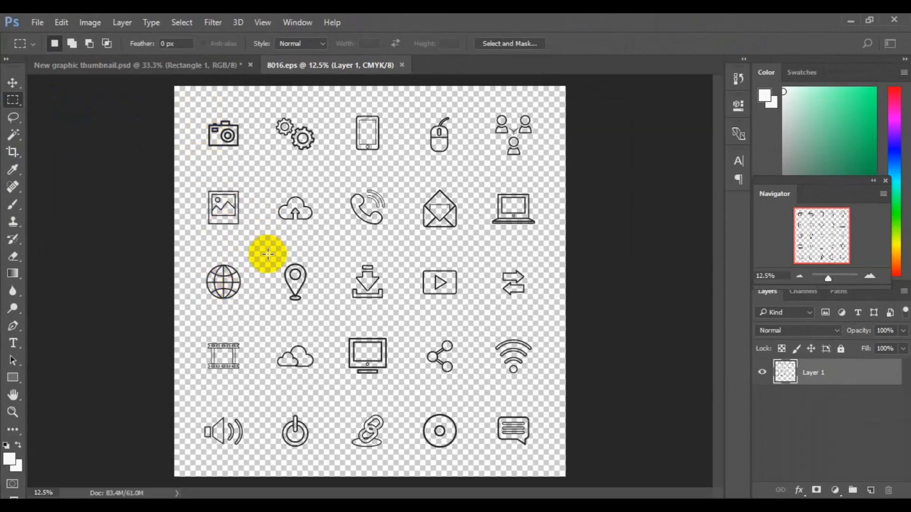
left_click_drag(271, 254, 321, 317)
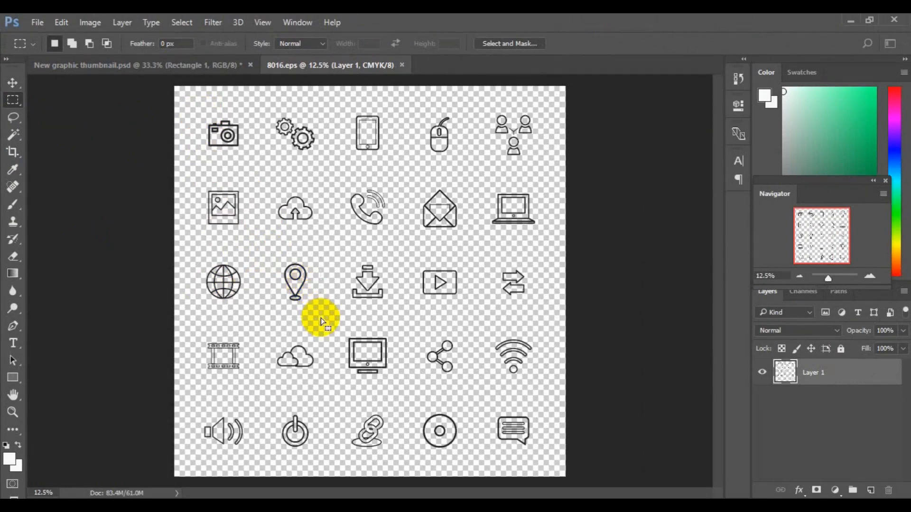
right_click(301, 295)
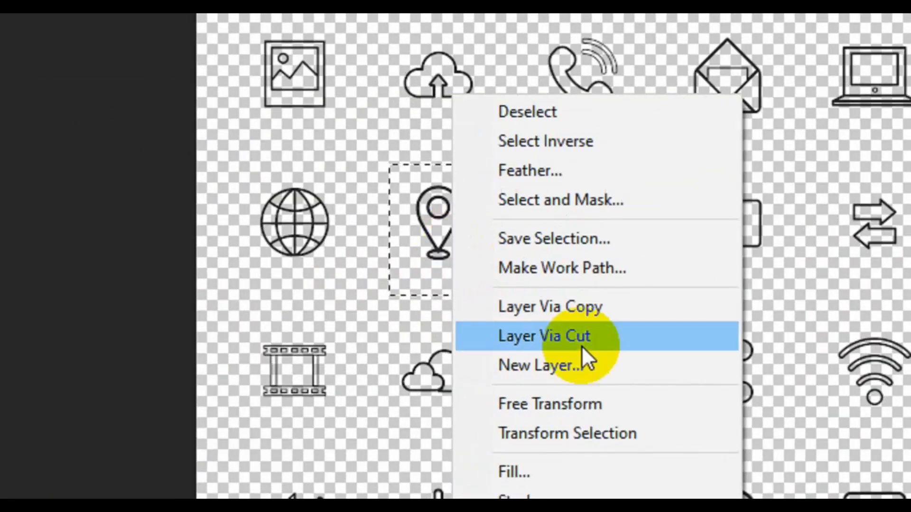
left_click(564, 303)
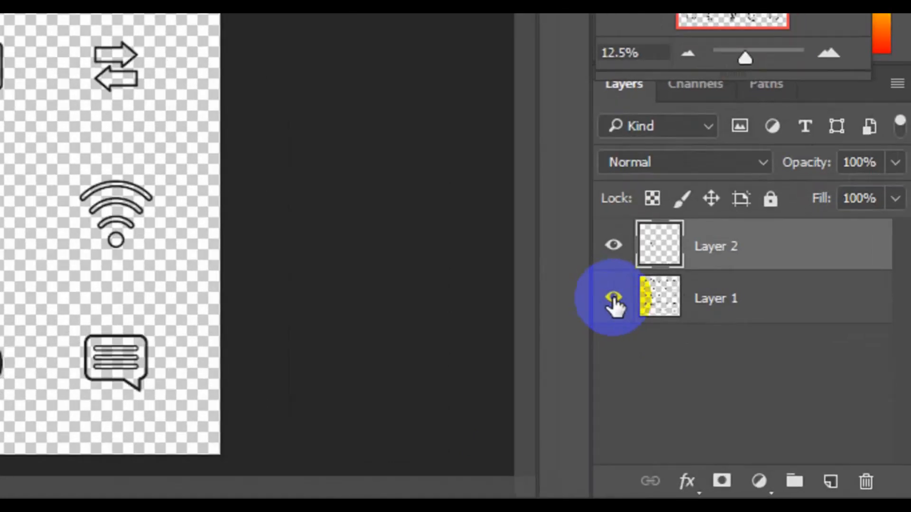
Step: Hide the icon sheet's Layer 1 and move the pin icon into New graphic thumbnail.psd, above the light gradient rectangle
left_click(614, 299)
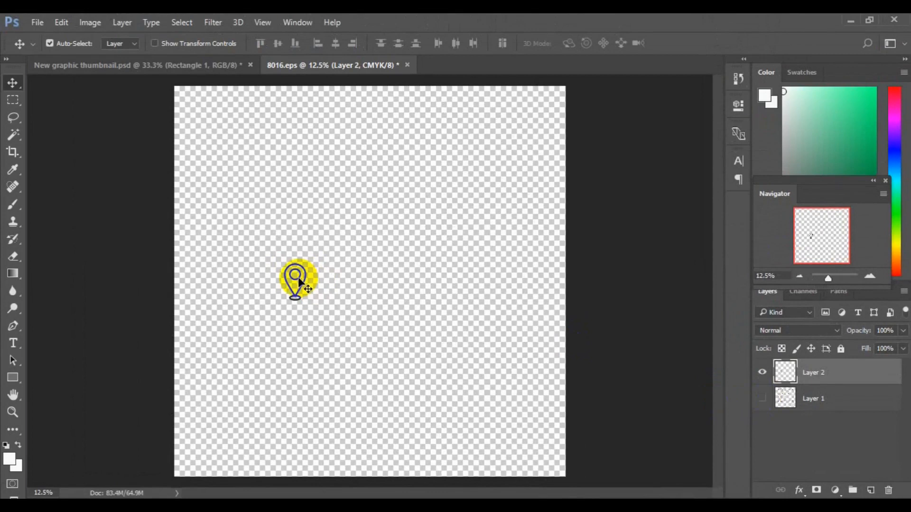
left_click_drag(298, 279, 212, 72)
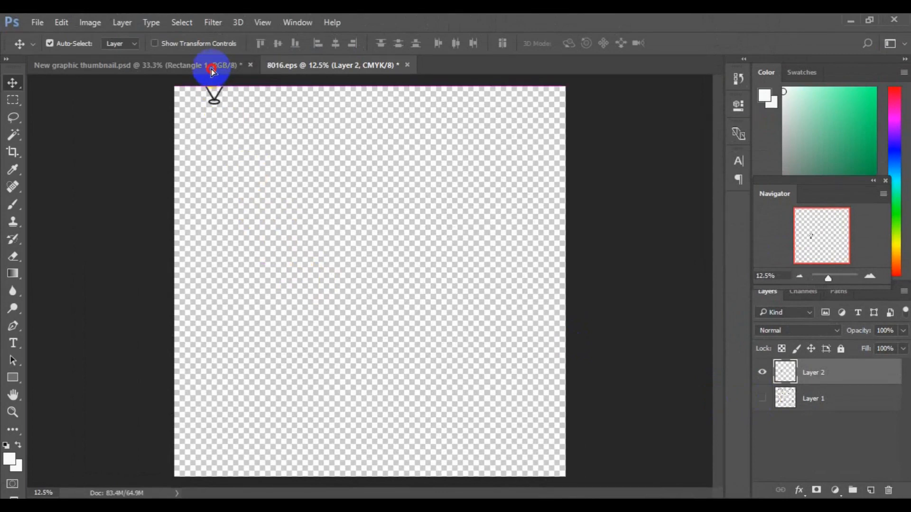
left_click_drag(212, 69, 202, 251)
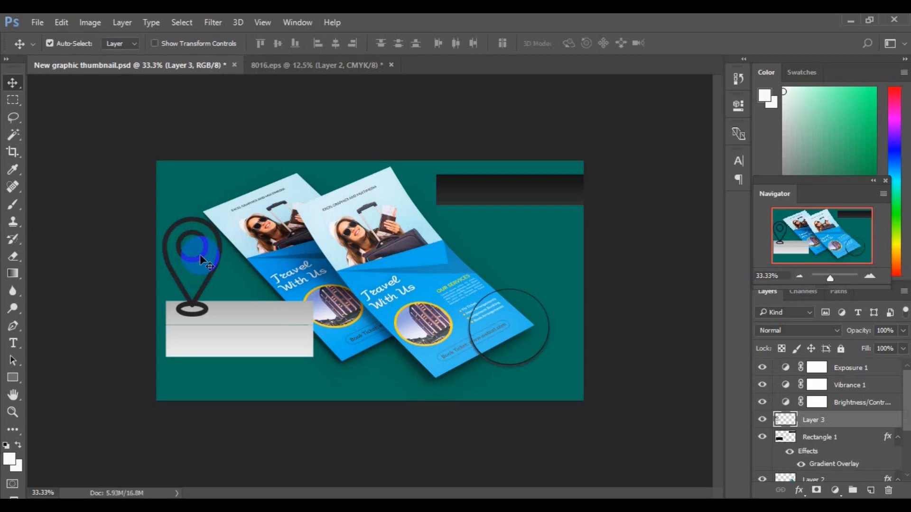
Step: Scale the pin icon down about its centre to about 46% with Free Transform
key("ctrl")
key("ctrl+t")
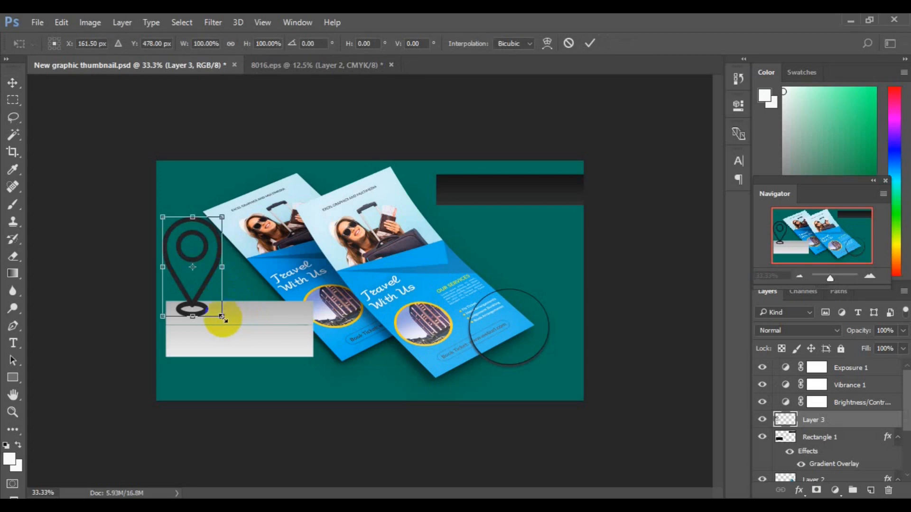
left_click_drag(223, 318, 202, 294)
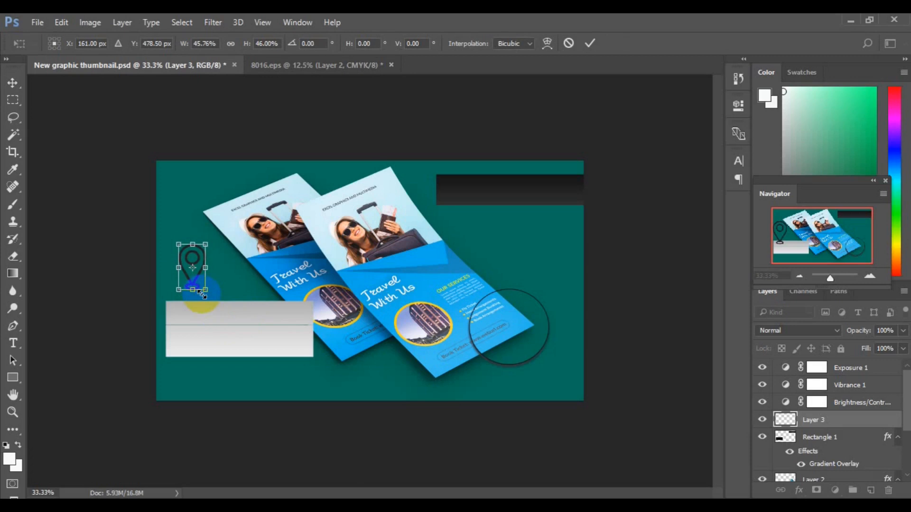
key("Return")
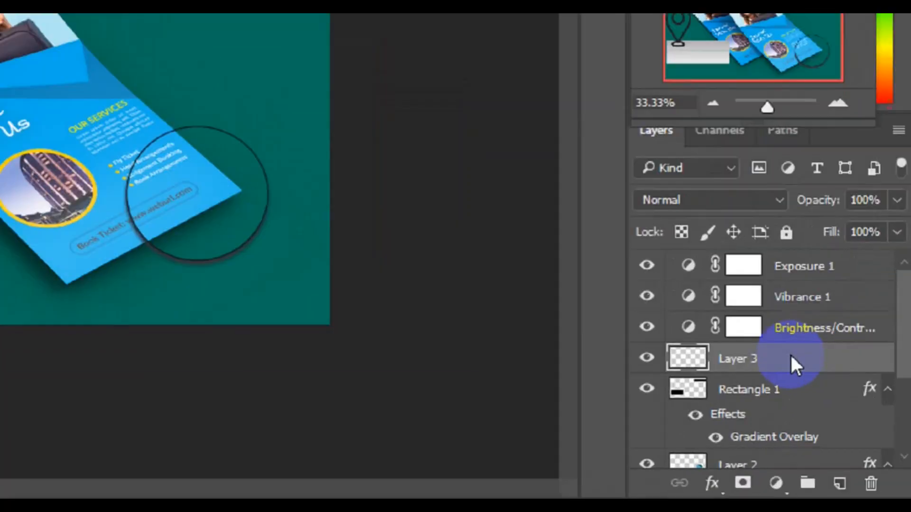
Step: Select the pin icon's layer, Layer 3, and enable Color Overlay in its layer style
left_click(820, 391)
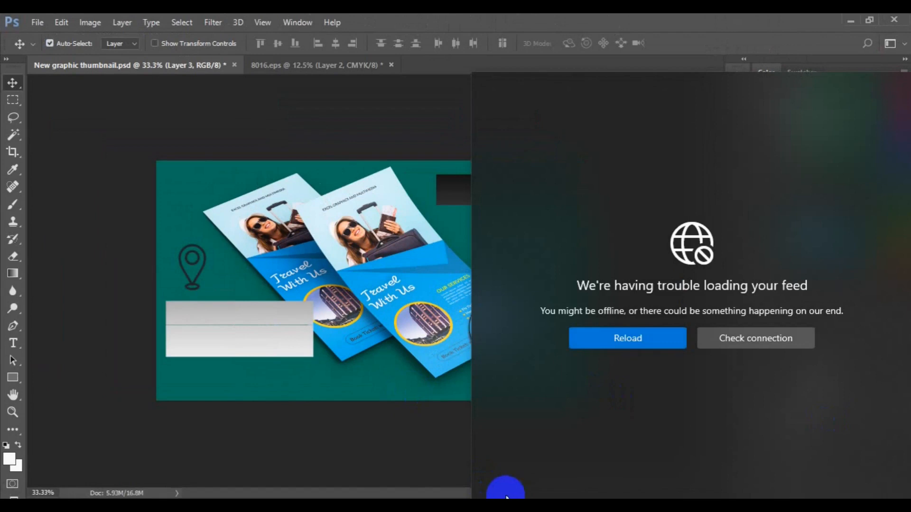
left_click(404, 440)
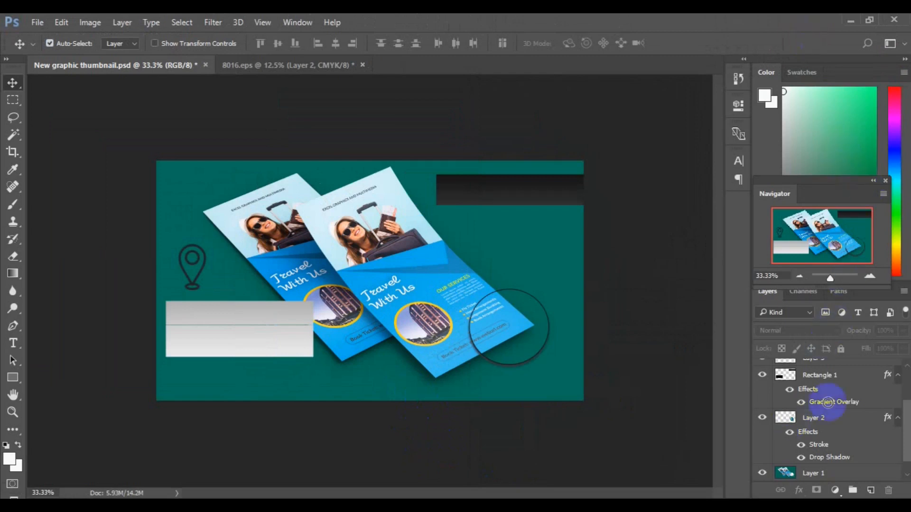
left_click(190, 263)
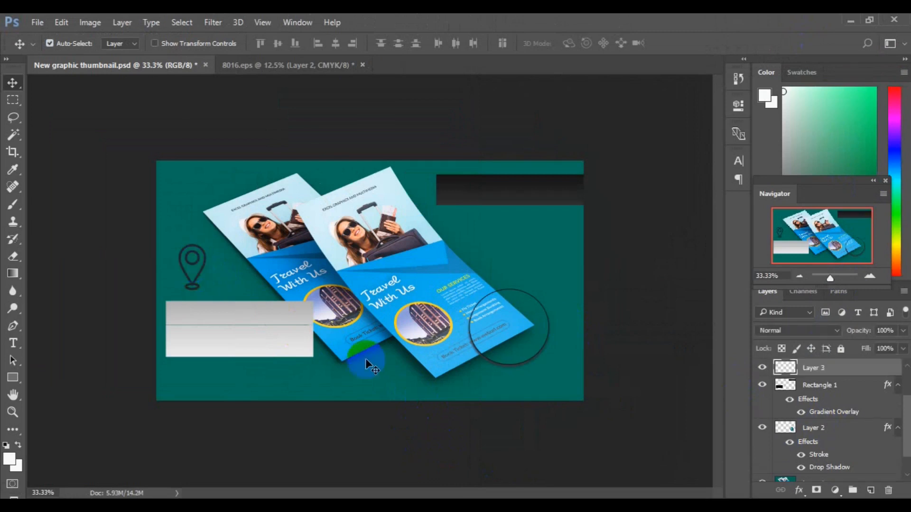
right_click(813, 369)
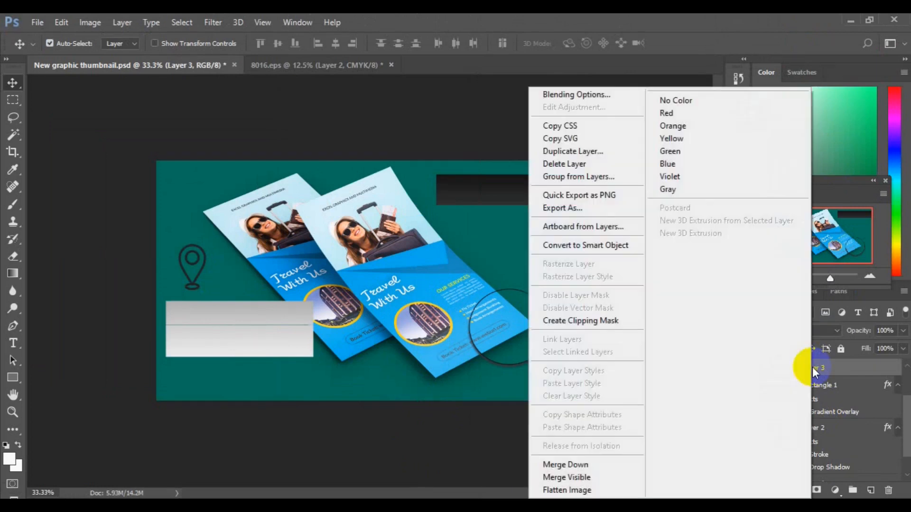
left_click(594, 95)
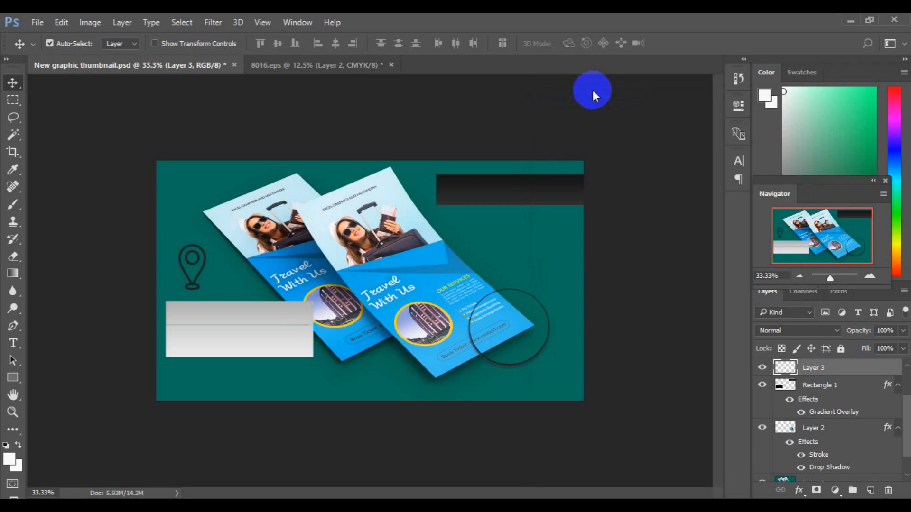
key("h")
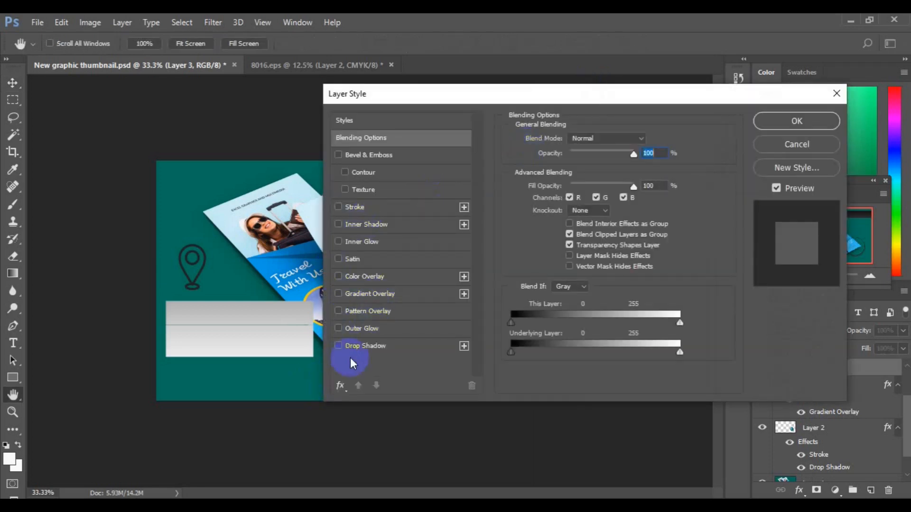
left_click(372, 276)
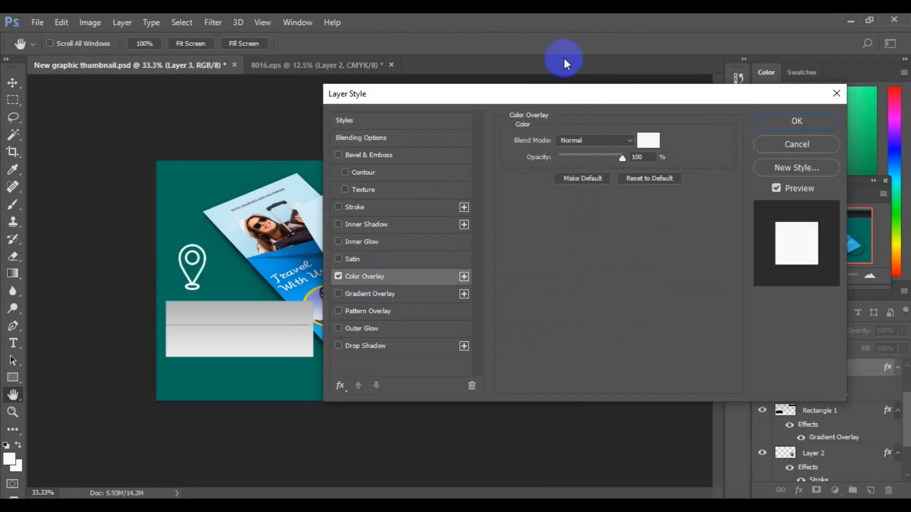
Step: Set the pin icon's overlay colour to yellow f3fb21 and apply the layer style
left_click(651, 142)
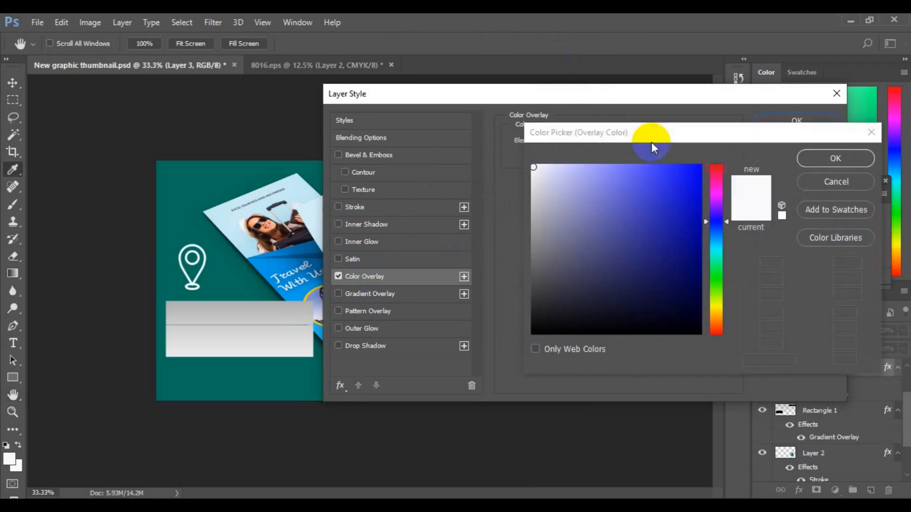
left_click(673, 208)
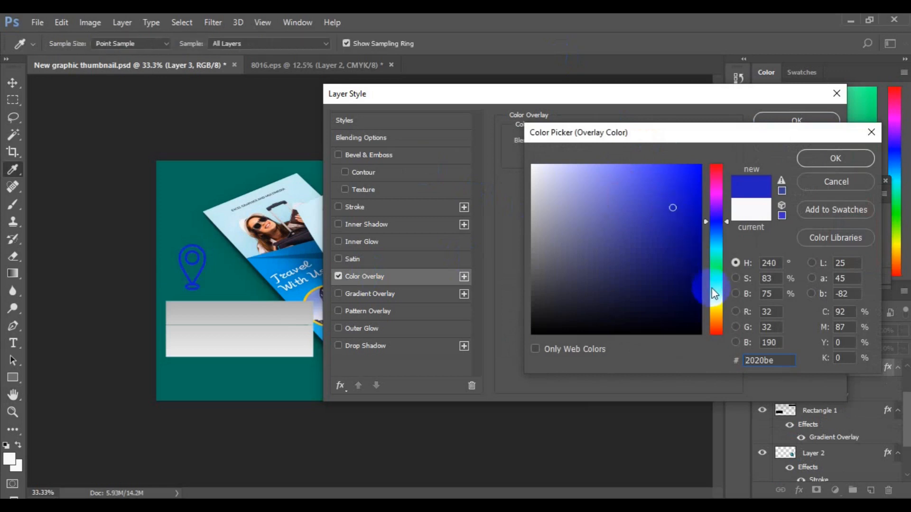
left_click(715, 306)
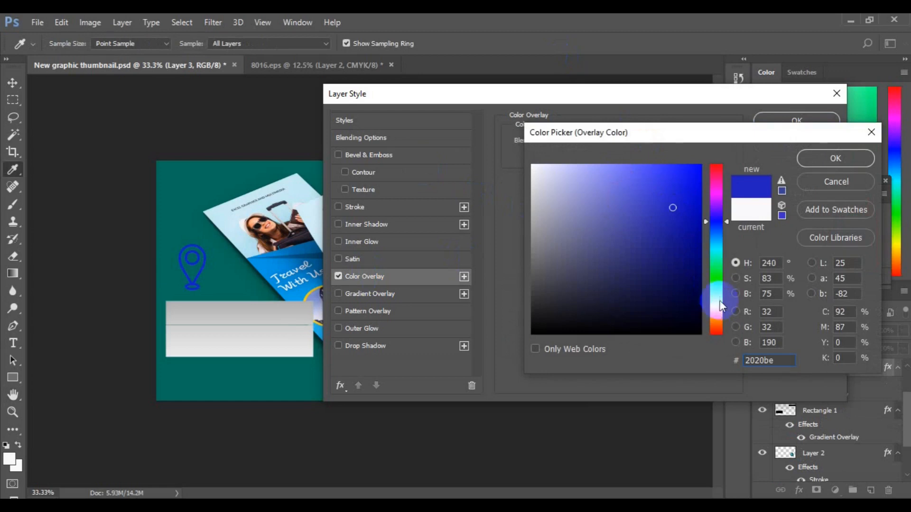
left_click(678, 167)
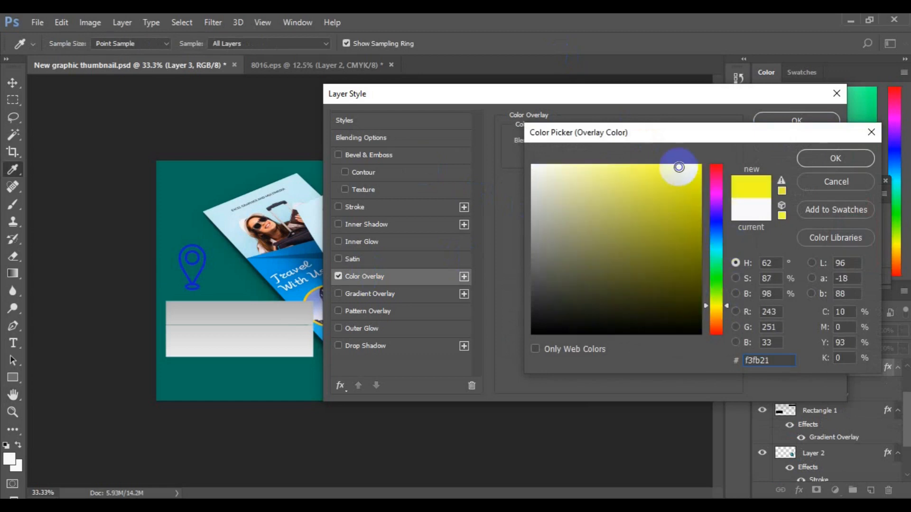
left_click(825, 160)
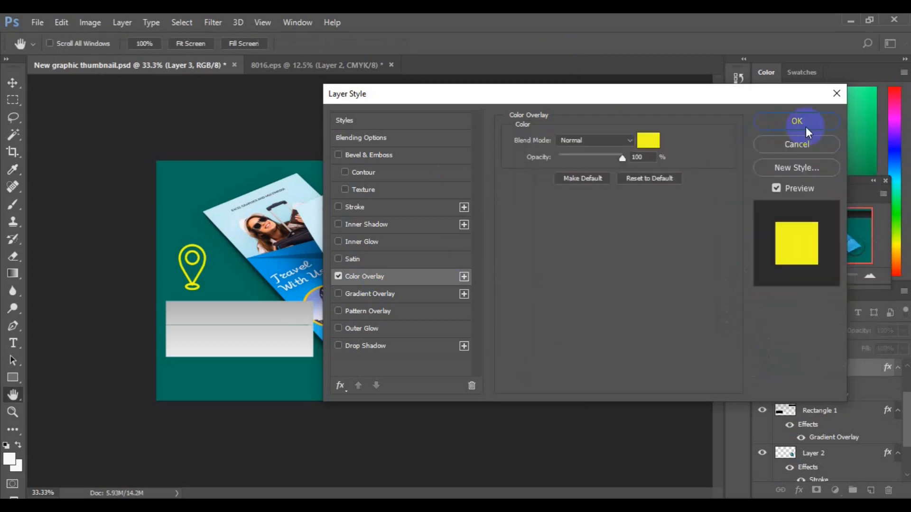
left_click(805, 126)
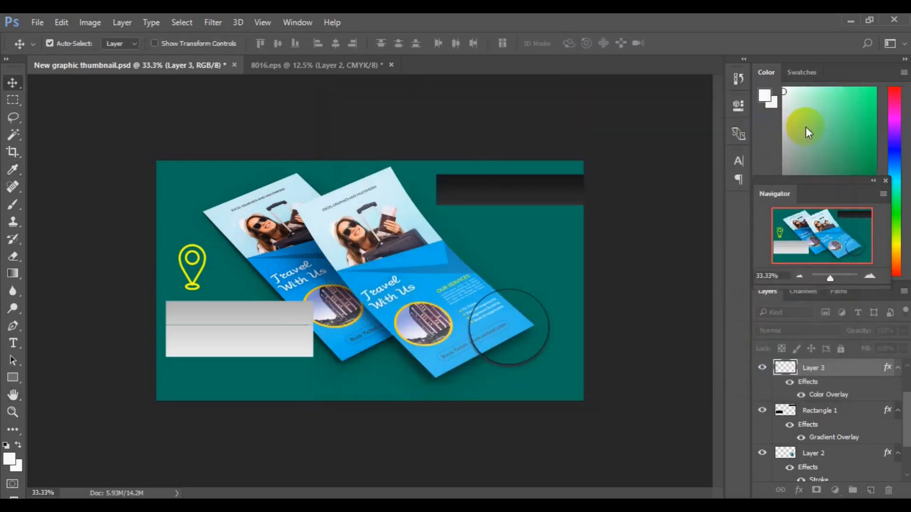